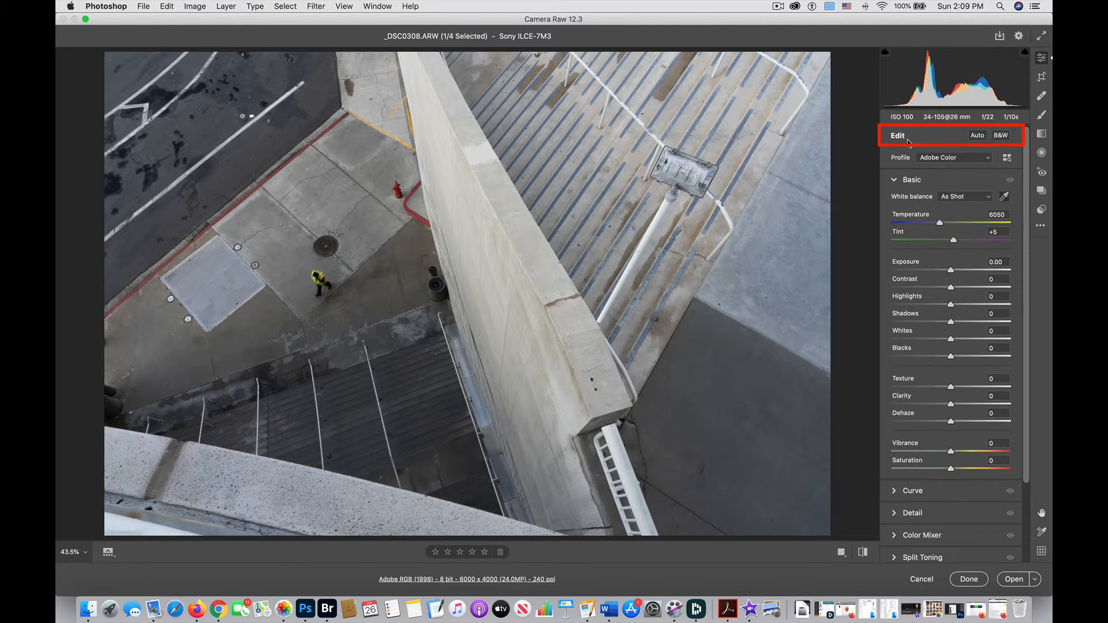
Step: Try the Auto adjustment and the B&W conversion, switching each back off again
left_click(978, 136)
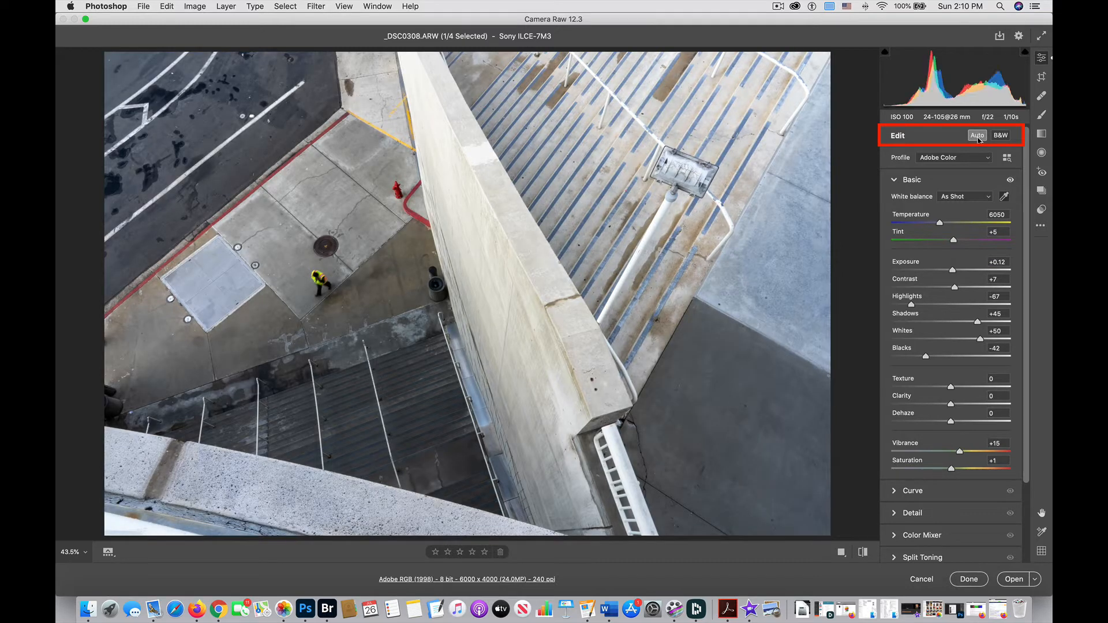
left_click(978, 136)
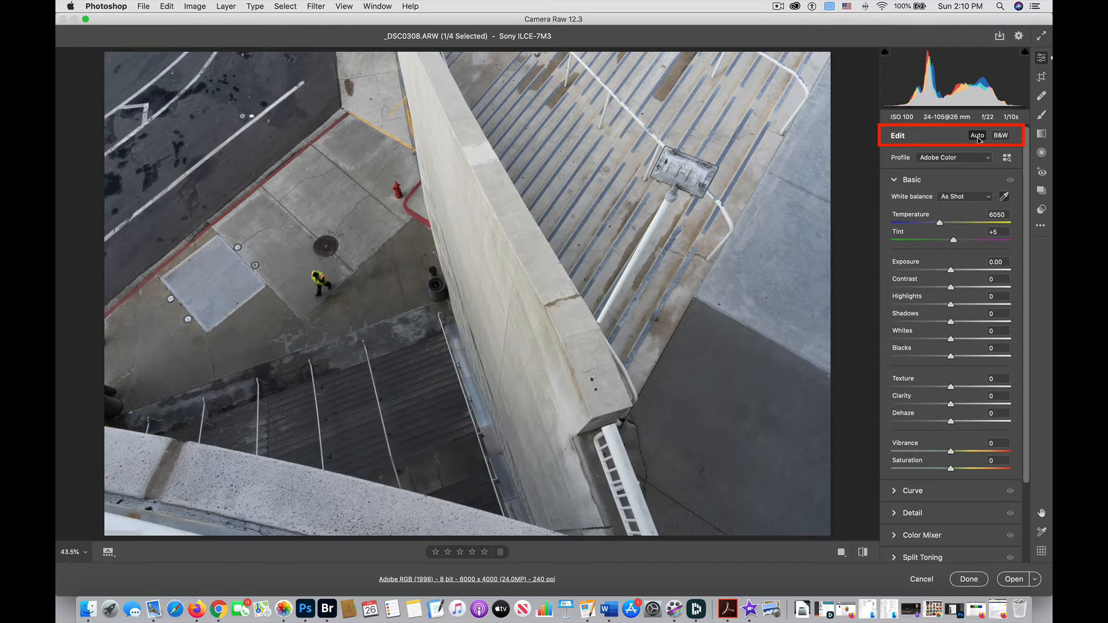
left_click(1001, 136)
scroll(1003, 138, "down", 3)
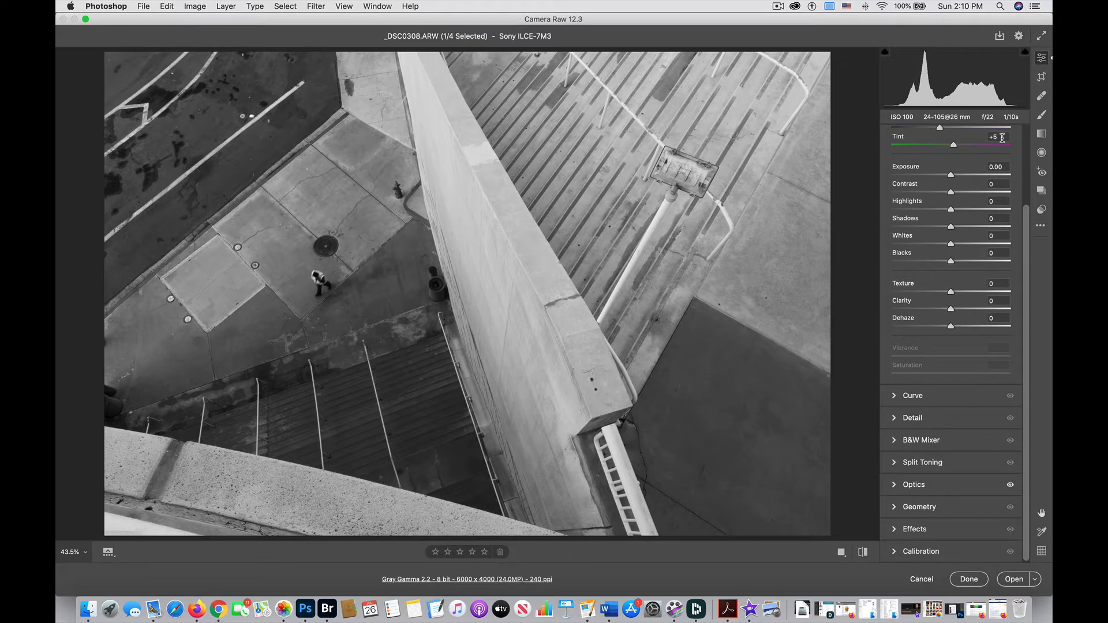
scroll(1002, 138, "up", 3)
left_click(1002, 136)
scroll(1003, 136, "down", 3)
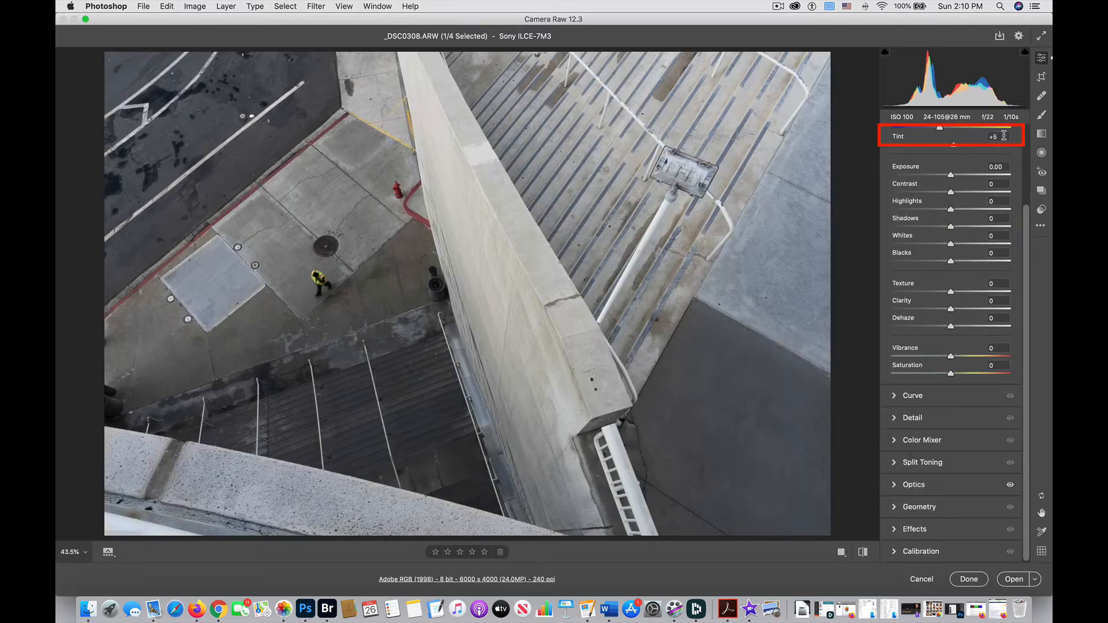
scroll(1001, 164, "up", 3)
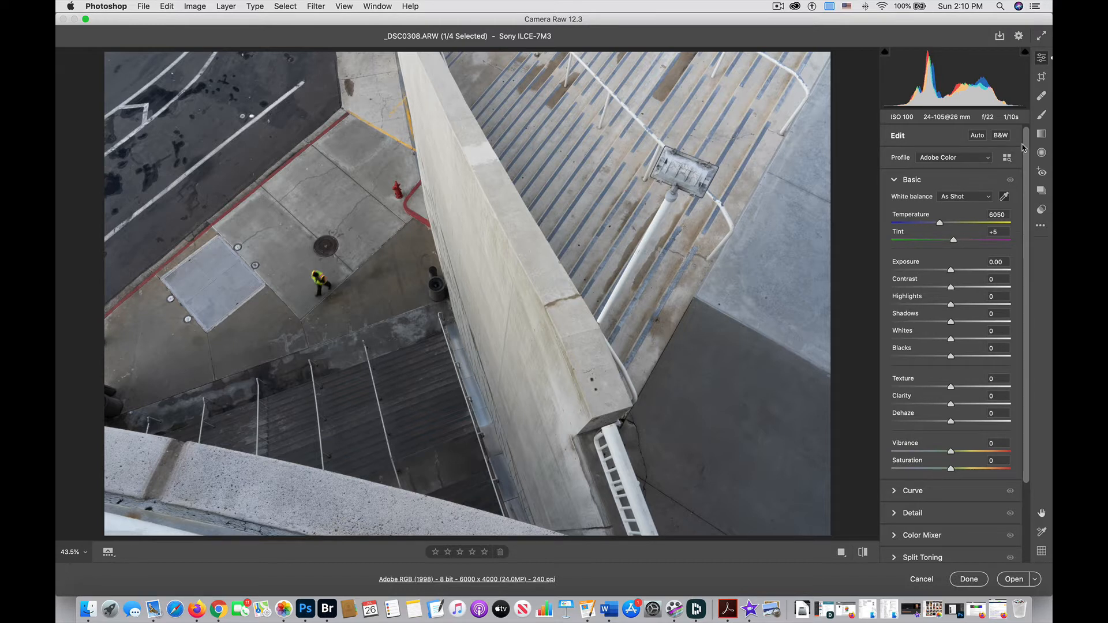
Step: Set the profile to Adobe Standard after trying Adobe Landscape and Adobe Portrait
left_click(950, 158)
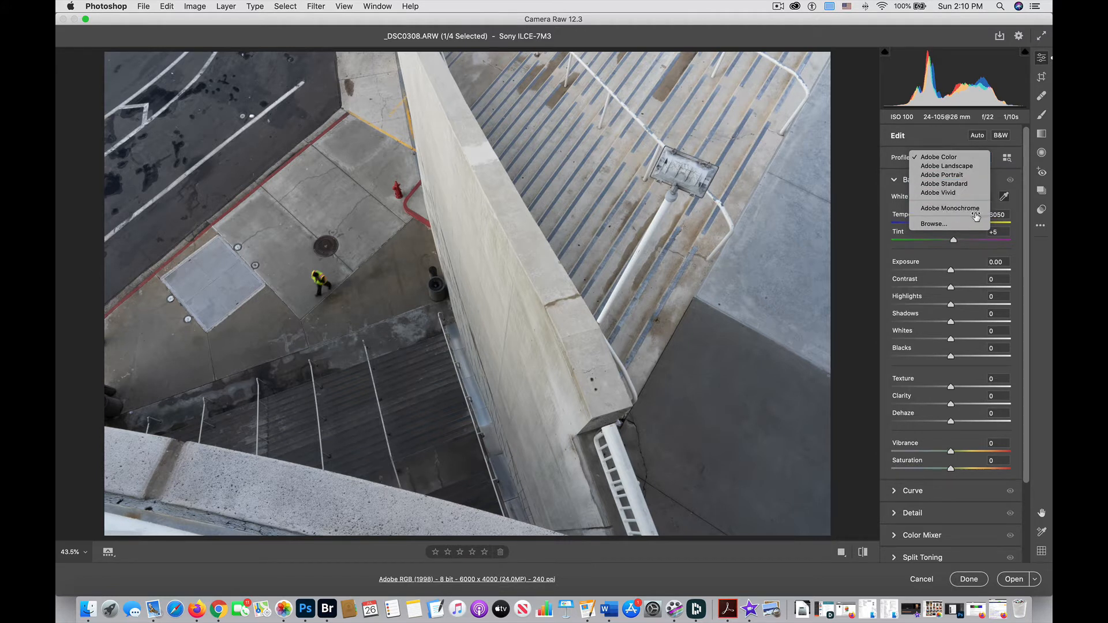
left_click(984, 165)
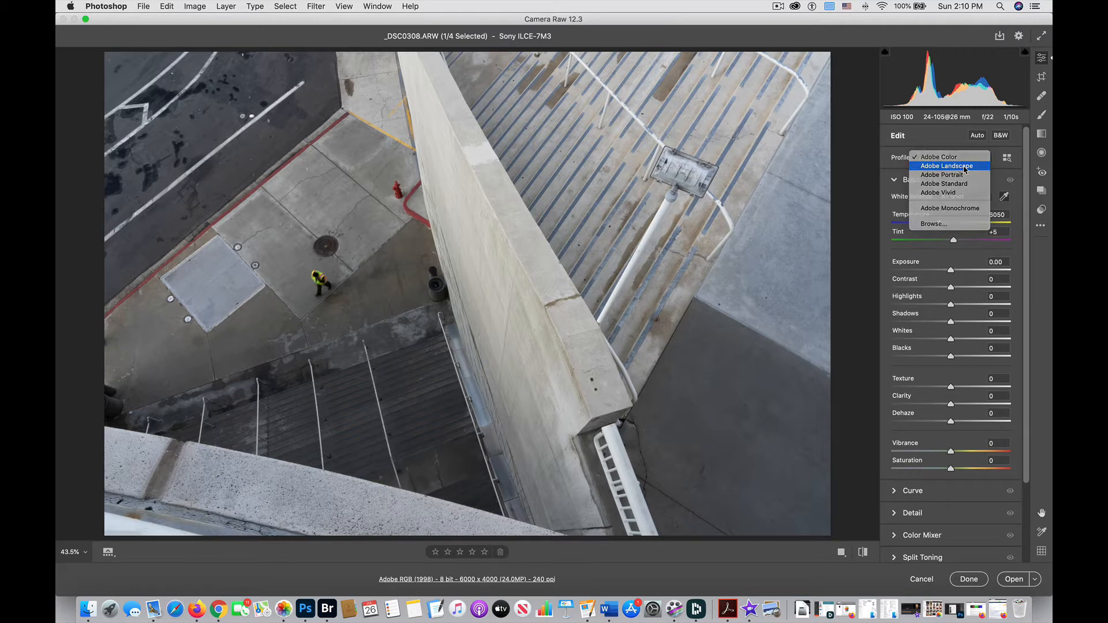
left_click(981, 160)
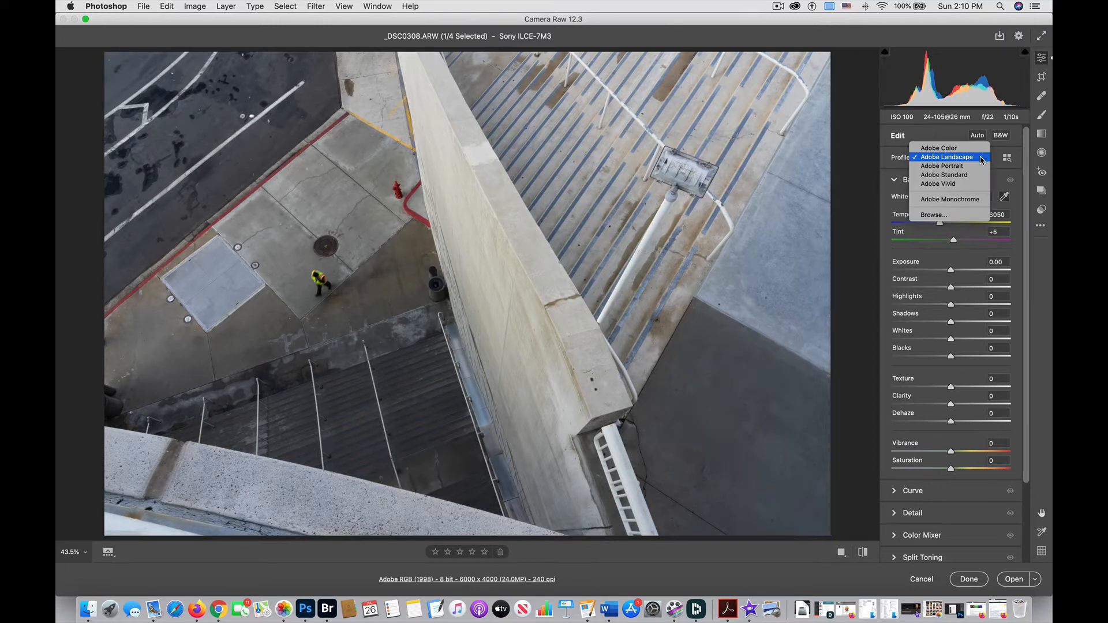
left_click(979, 168)
left_click(973, 159)
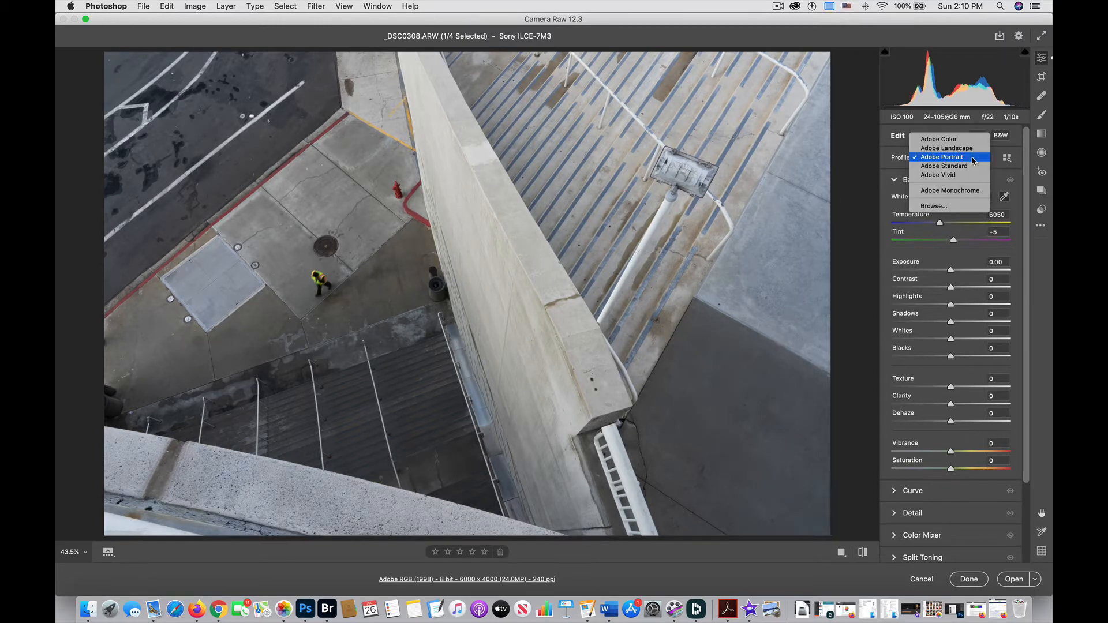
left_click(978, 167)
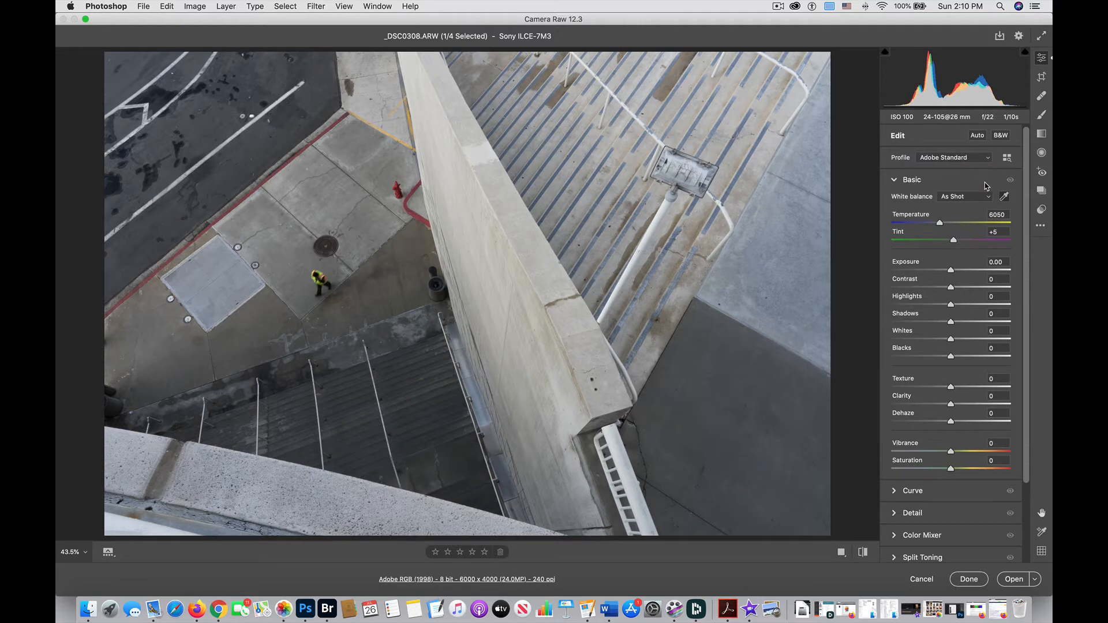
Step: Open the profile browser and examine the Adobe Raw and Camera Matching profile groups
left_click(1006, 159)
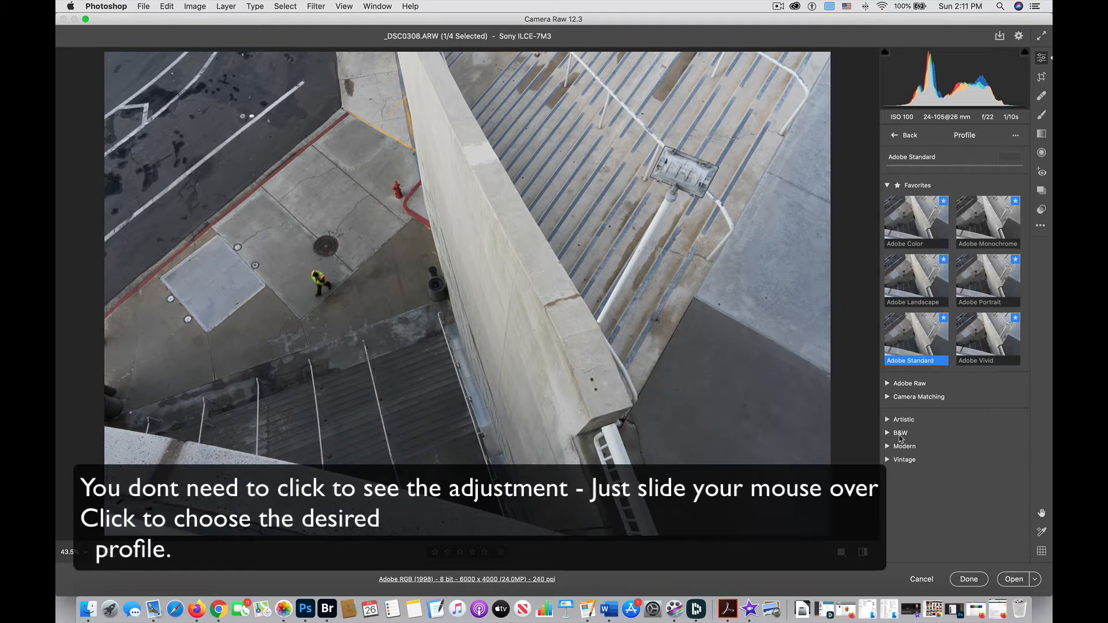
left_click(889, 384)
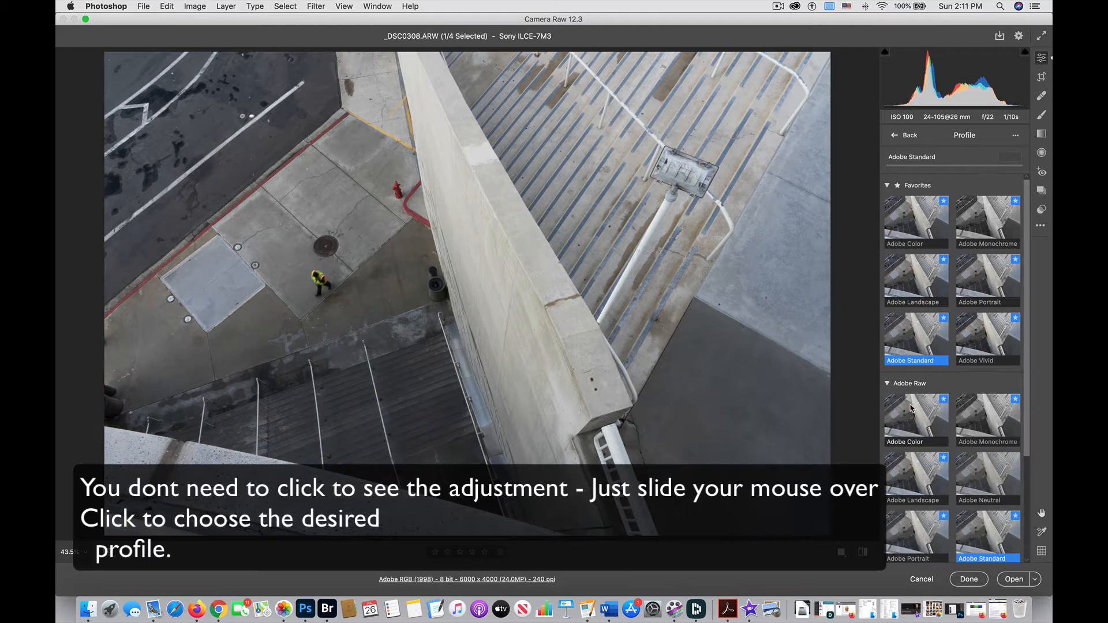
scroll(937, 413, "down", 1)
scroll(937, 412, "down", 4)
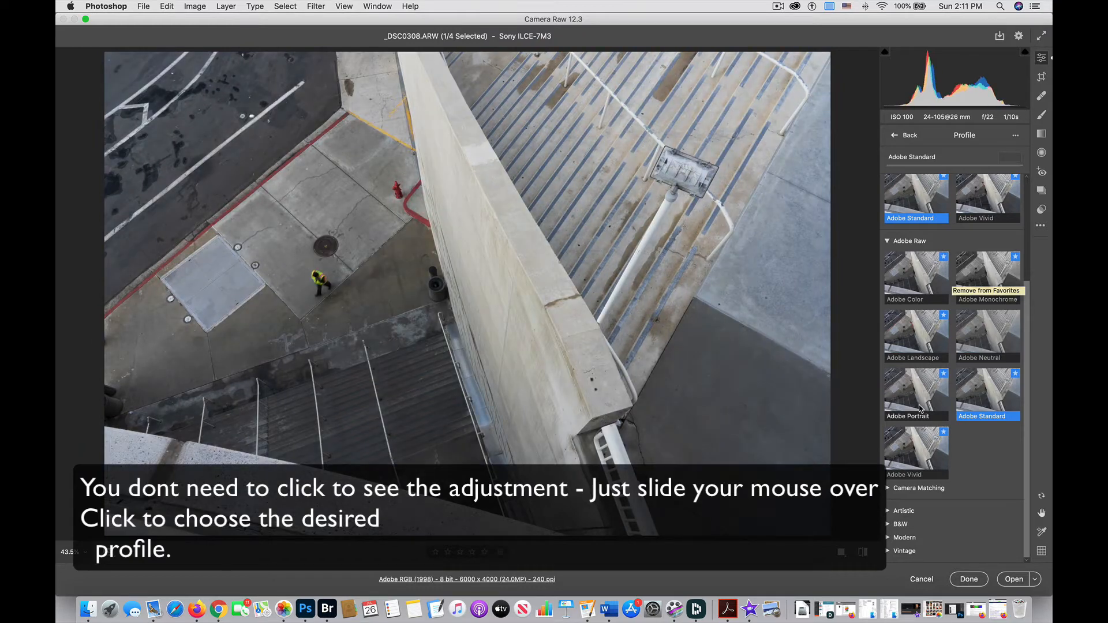
left_click(893, 488)
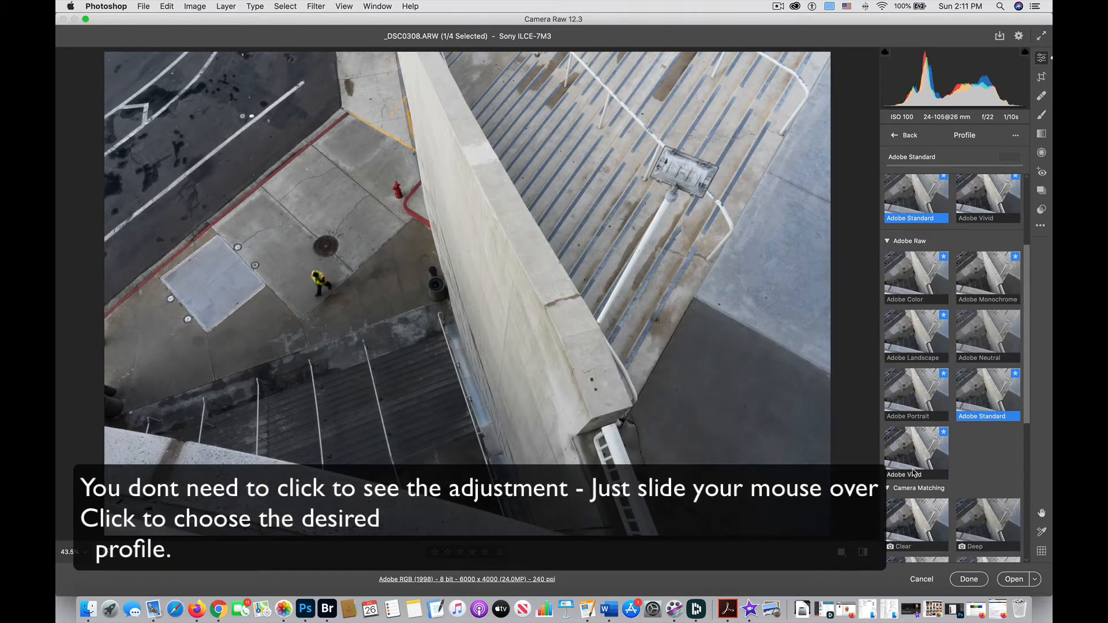
scroll(914, 473, "down", 6)
scroll(914, 474, "down", 4)
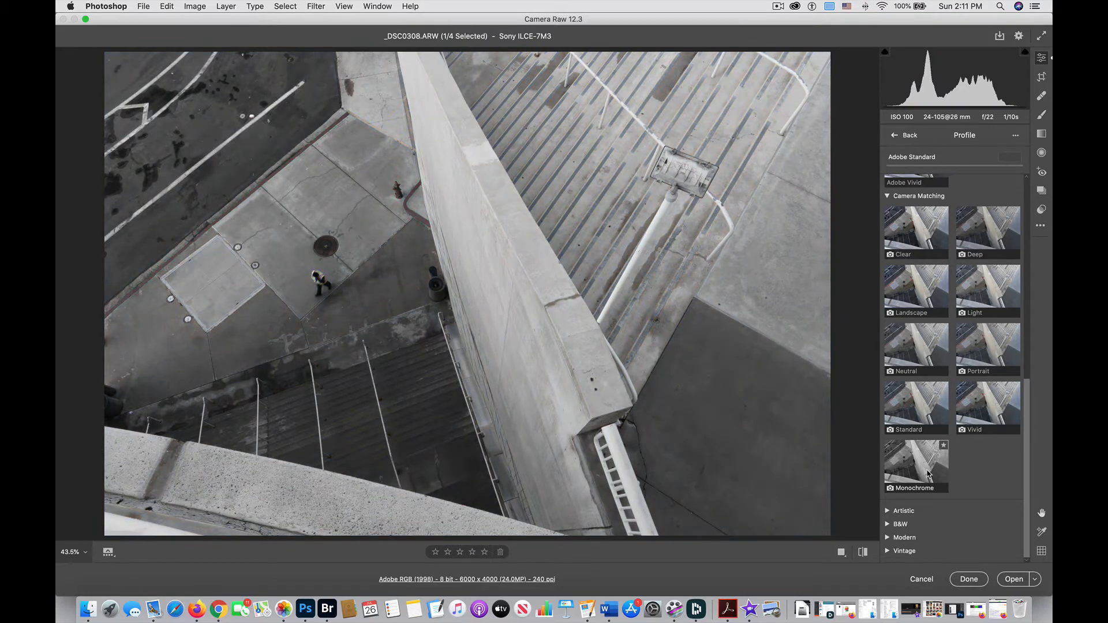
left_click(889, 197)
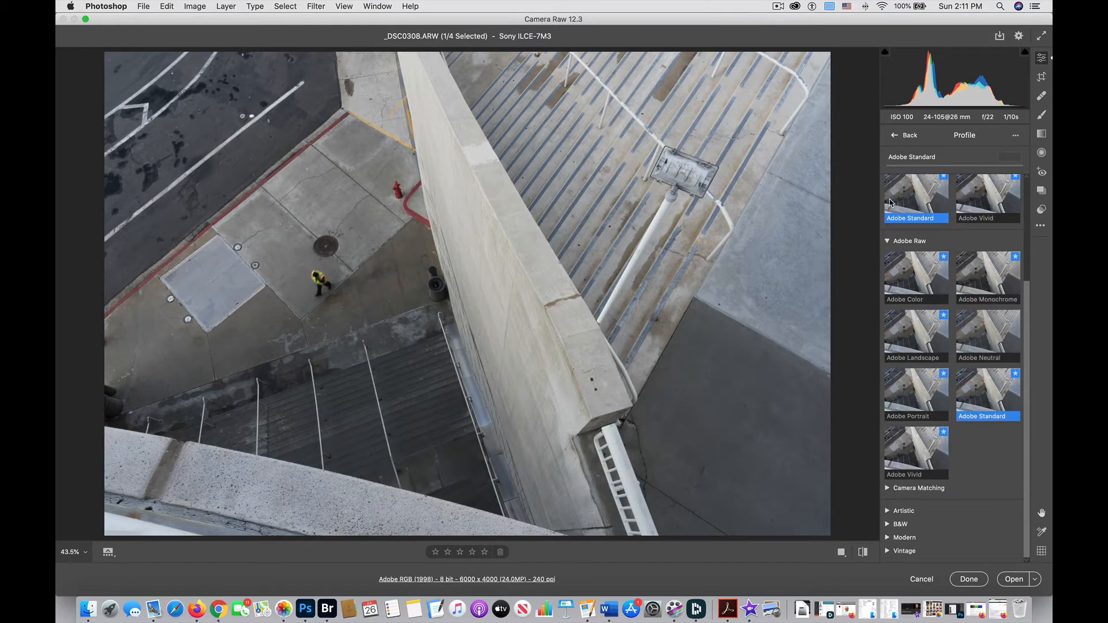
scroll(893, 169, "up", 5)
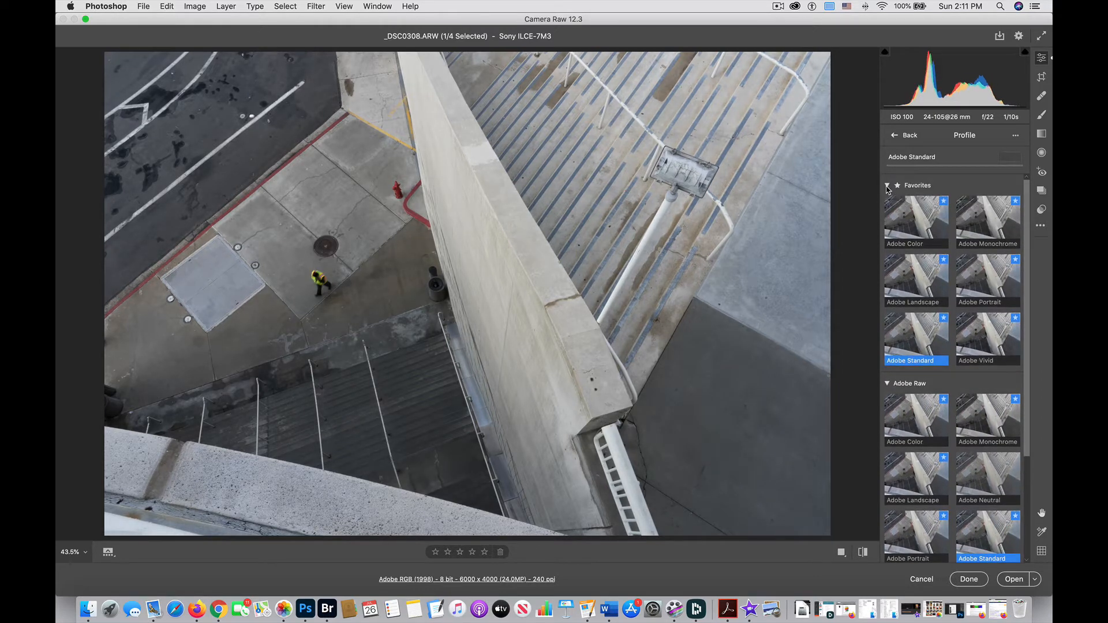
Step: Preview the Artistic, B&W, Modern and Vintage profile groups, then return to the edit panel
left_click(887, 186)
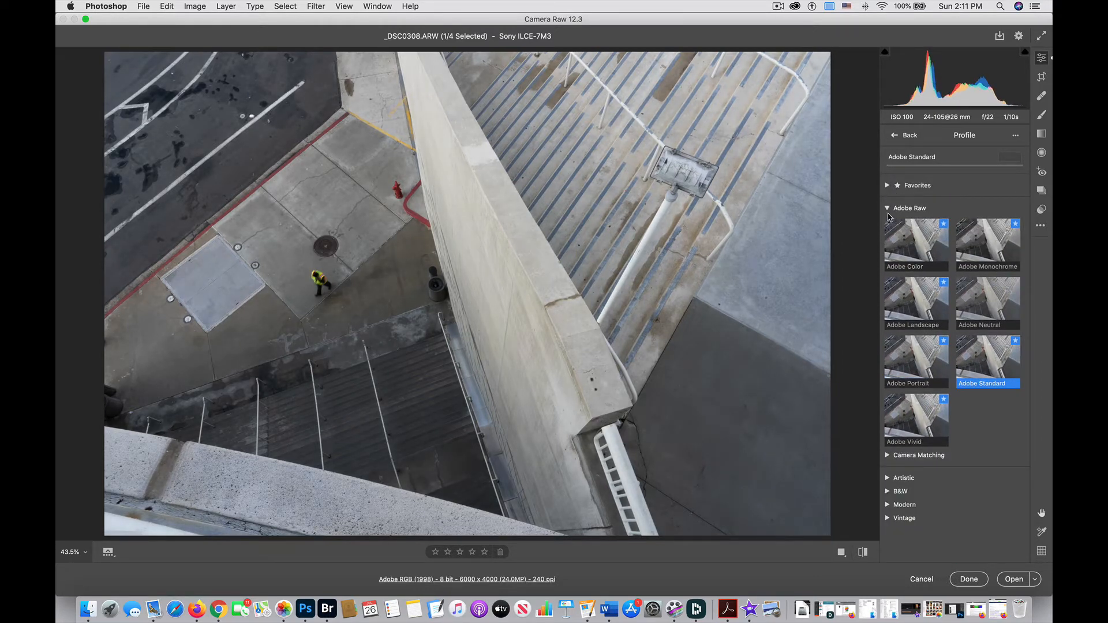
left_click(887, 208)
left_click(888, 245)
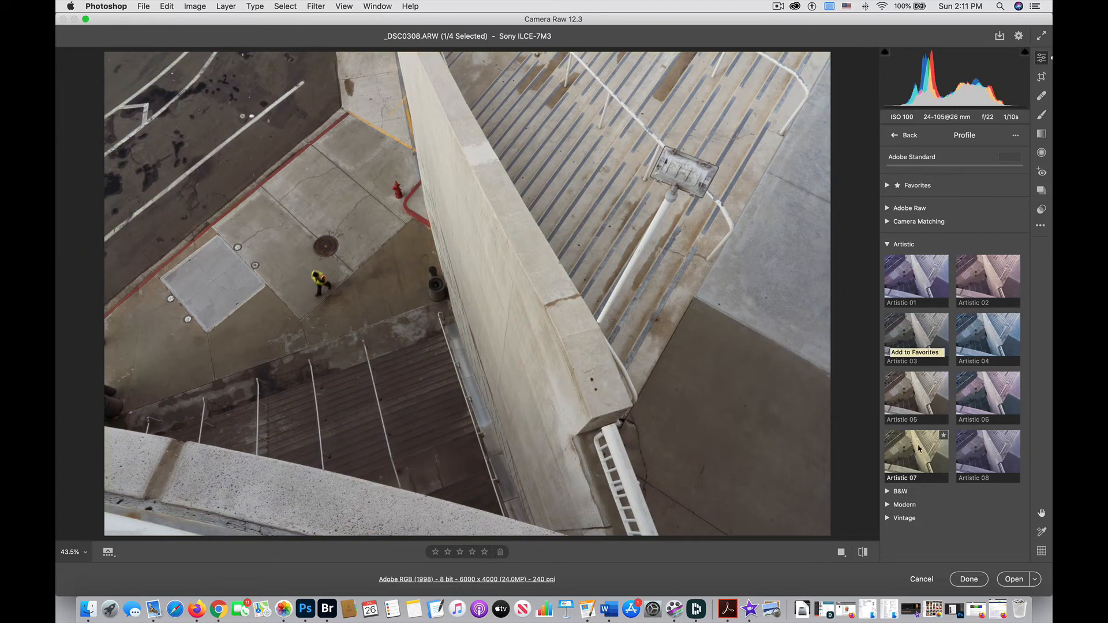
left_click(888, 245)
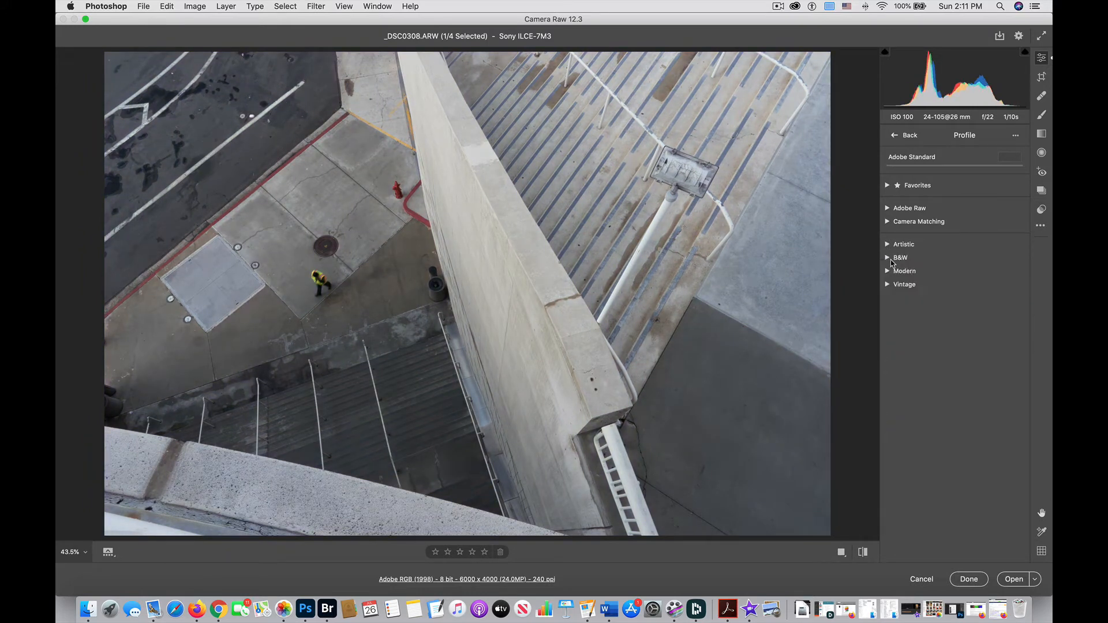
left_click(888, 258)
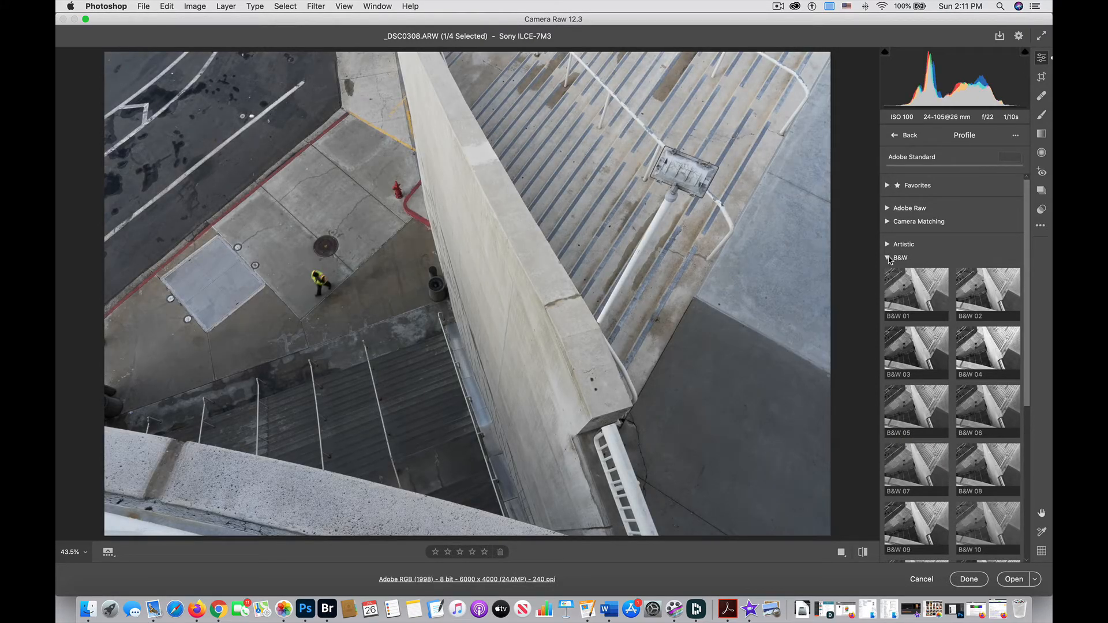
left_click(887, 257)
left_click(888, 271)
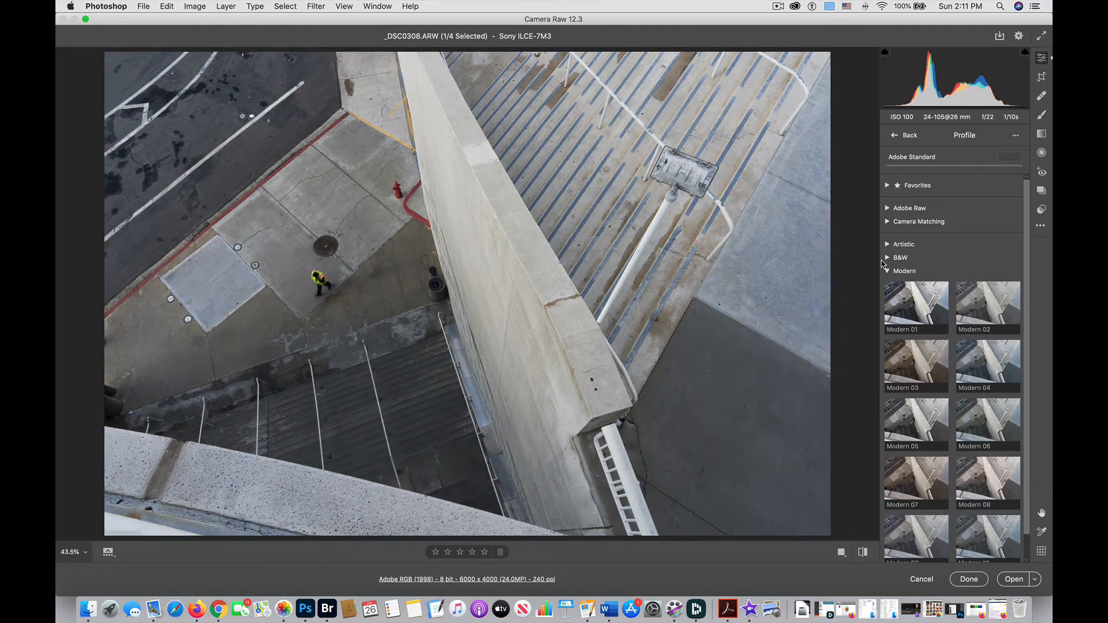
left_click(888, 271)
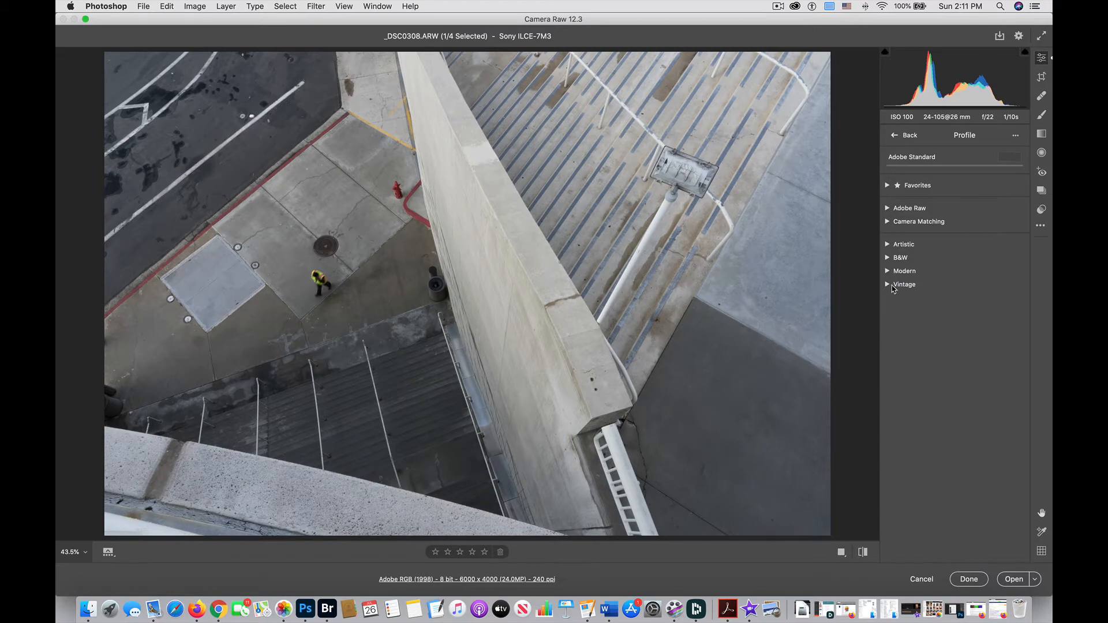
left_click(888, 284)
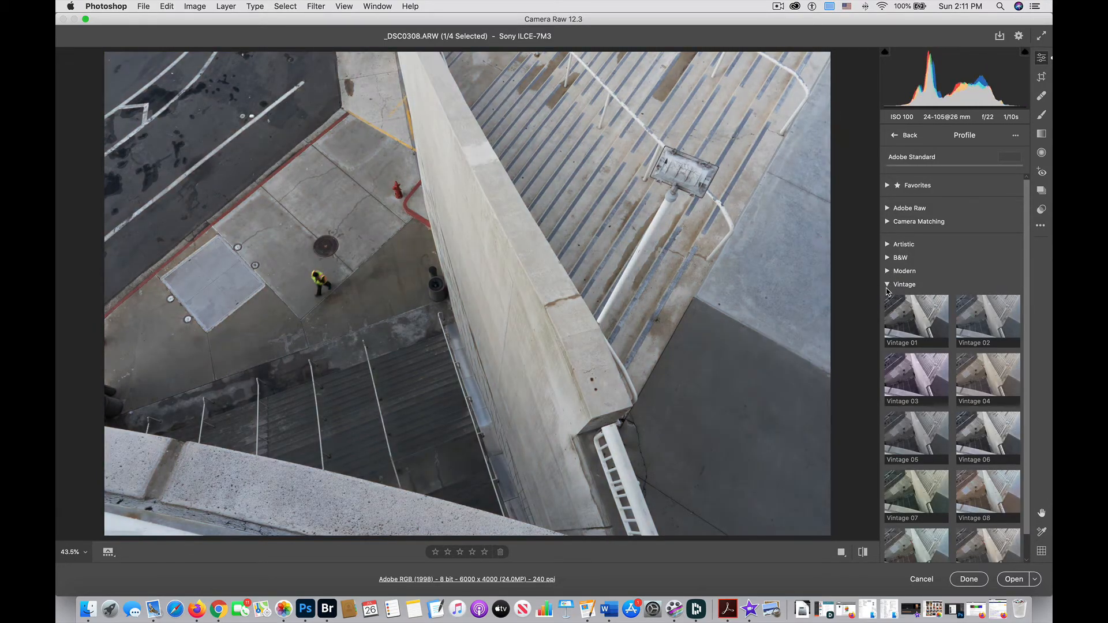
left_click(888, 284)
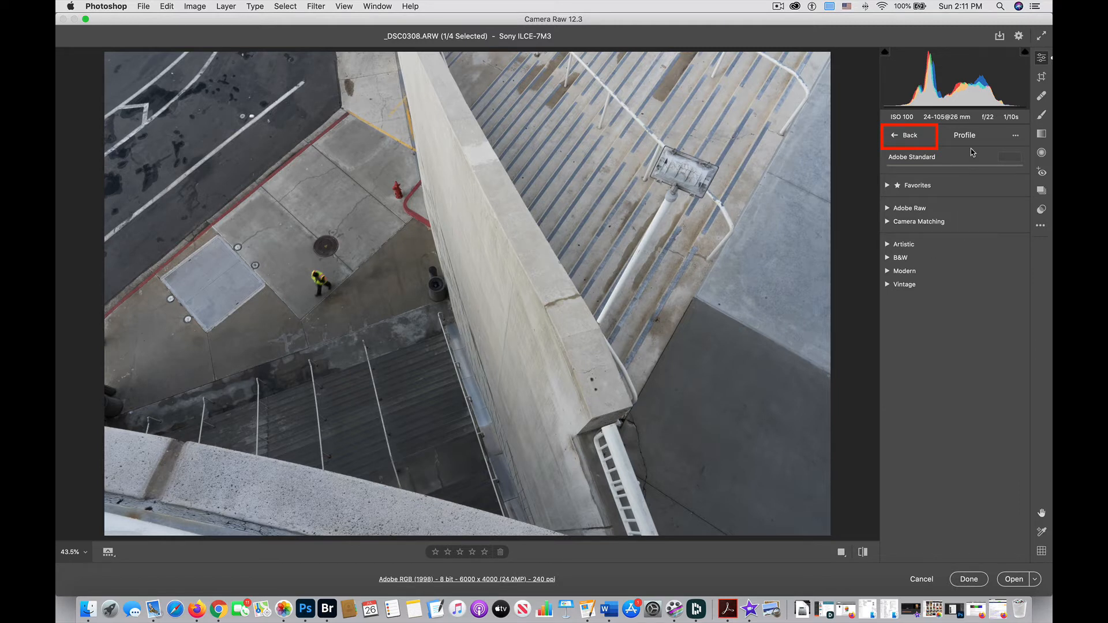
left_click(905, 137)
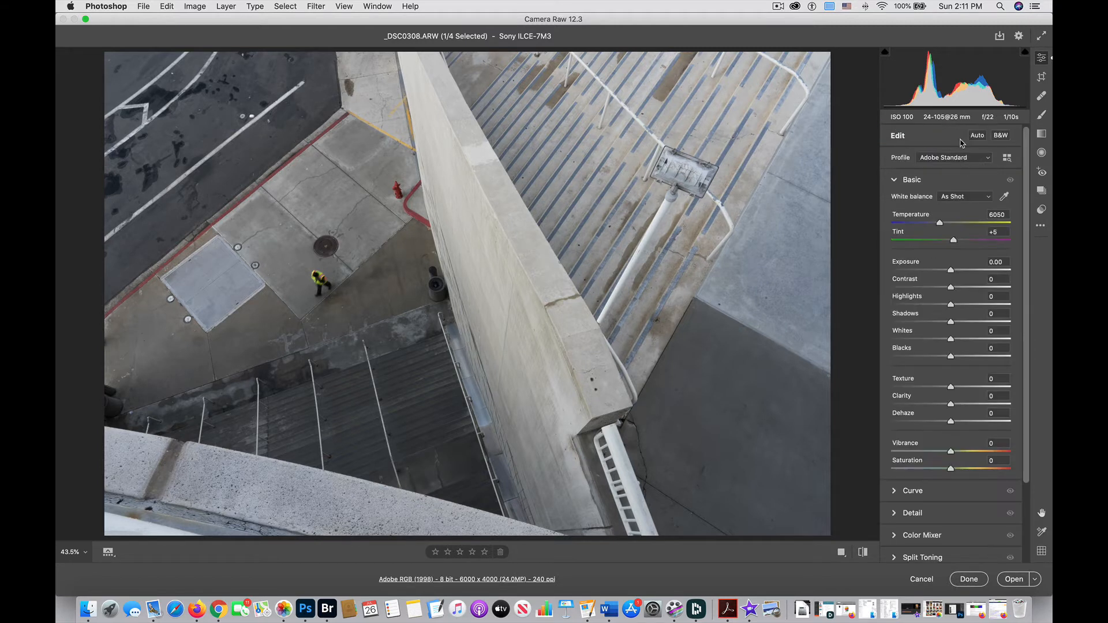
left_click(1007, 158)
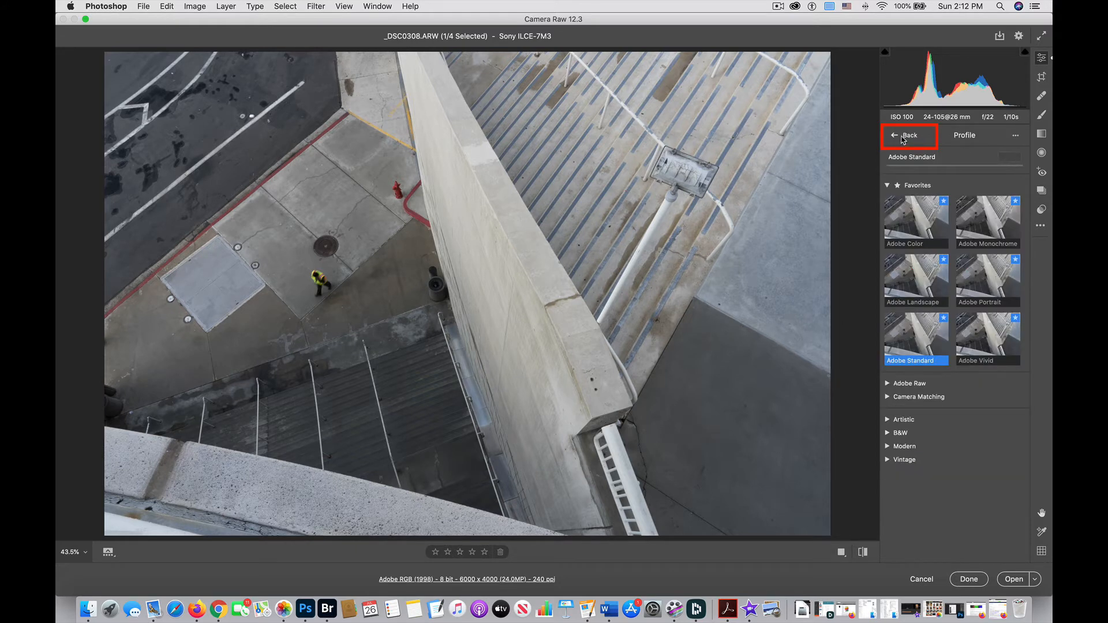
left_click(906, 138)
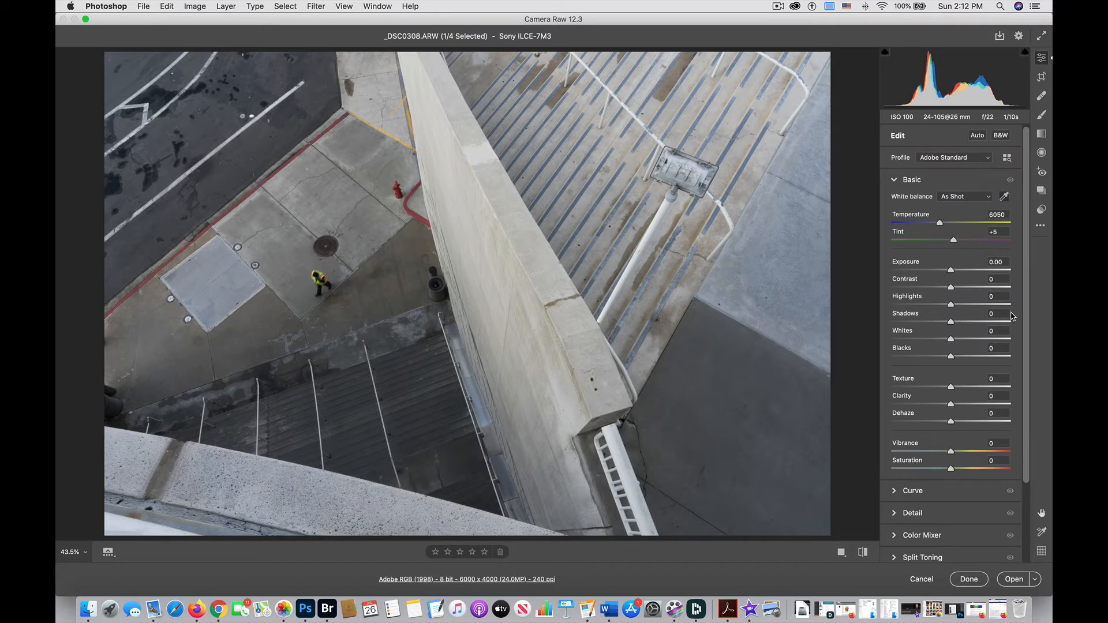
Step: Sample neutral grey areas of the photo with the White Balance tool to set a custom white balance
left_click(764, 290)
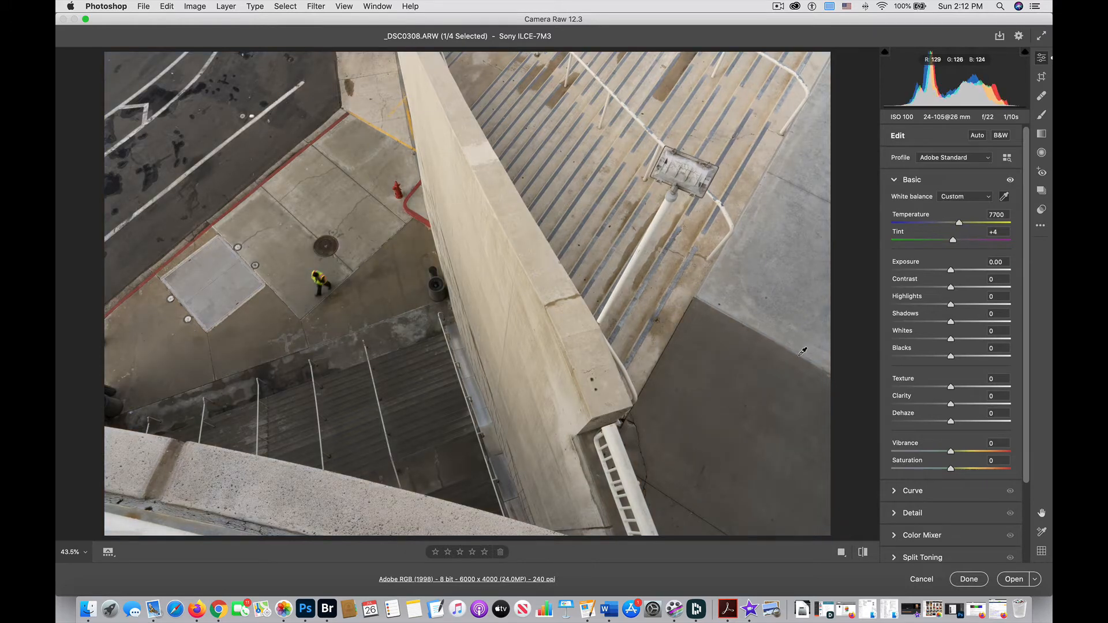
left_click(760, 386)
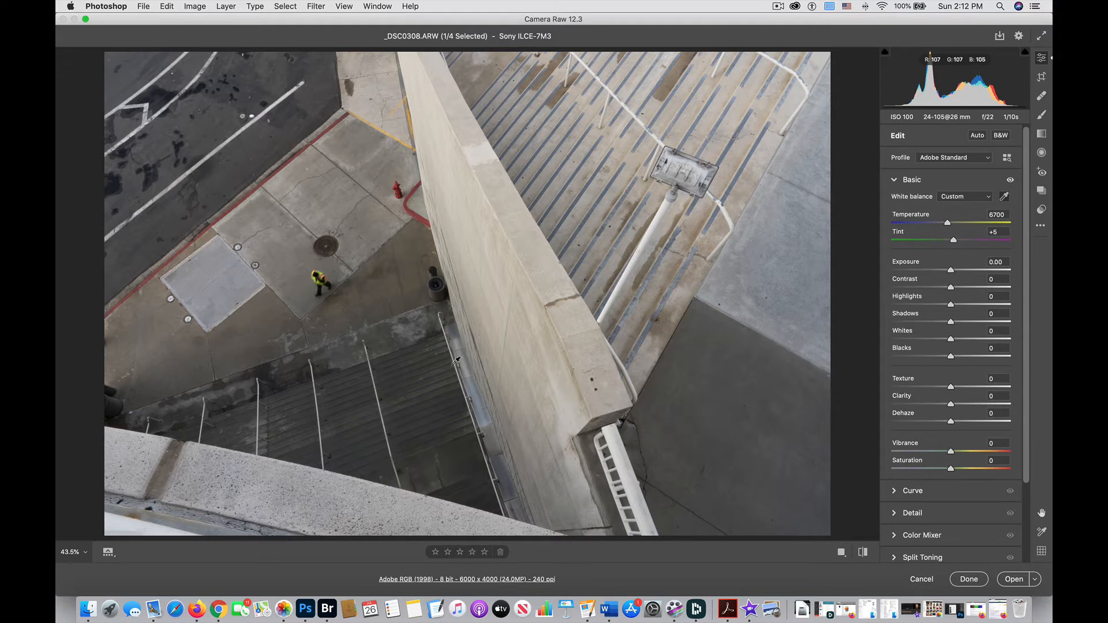
left_click(432, 368)
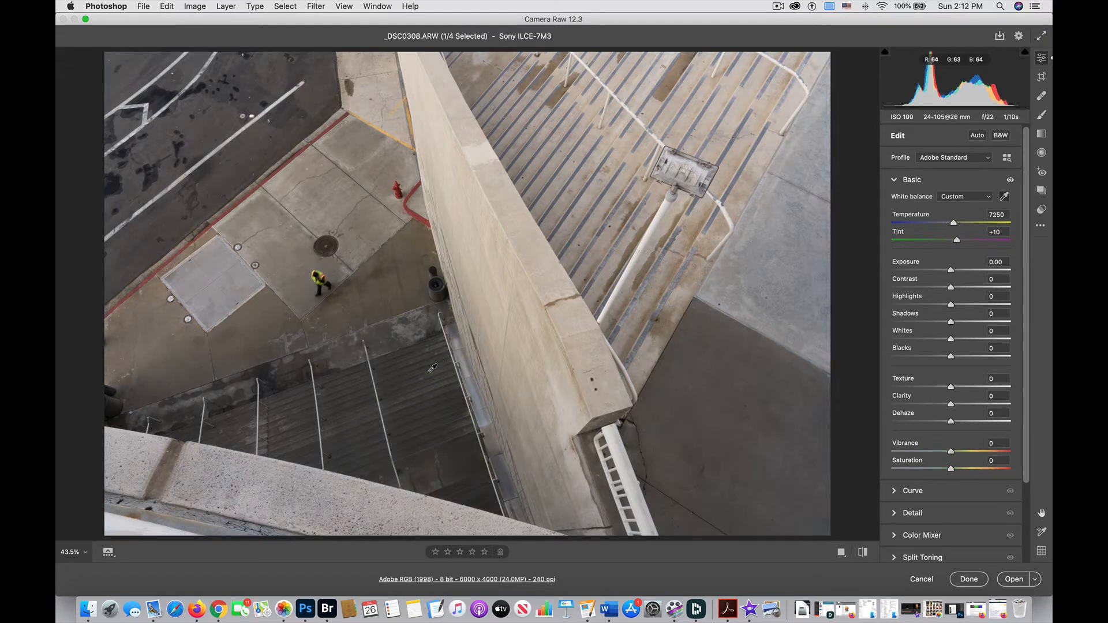
left_click(511, 473)
left_click(712, 448)
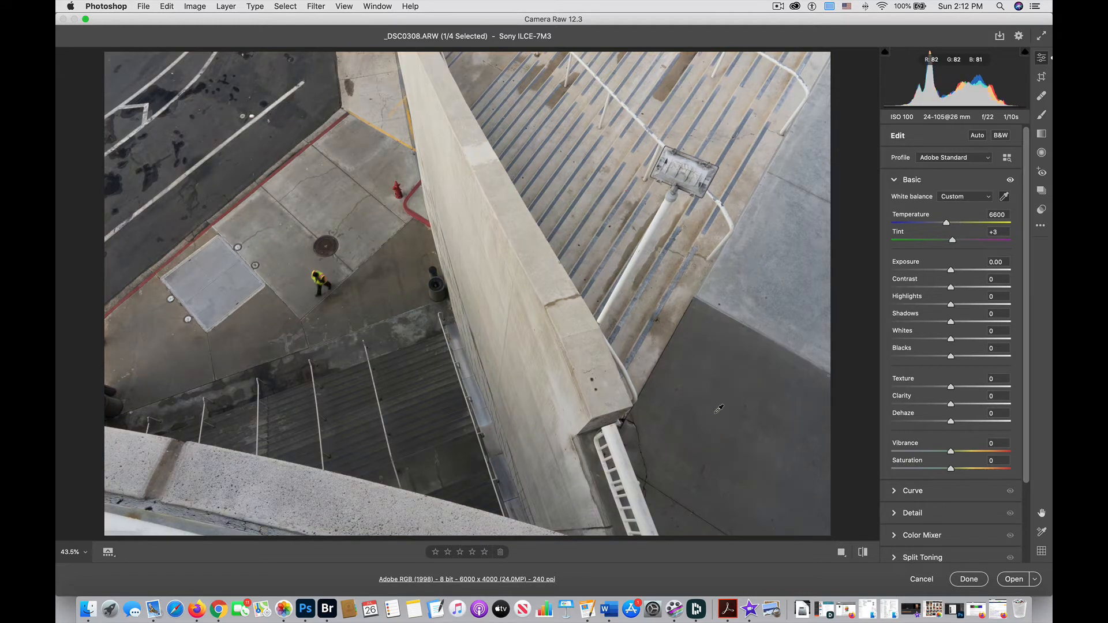
left_click(784, 387)
left_click(739, 353)
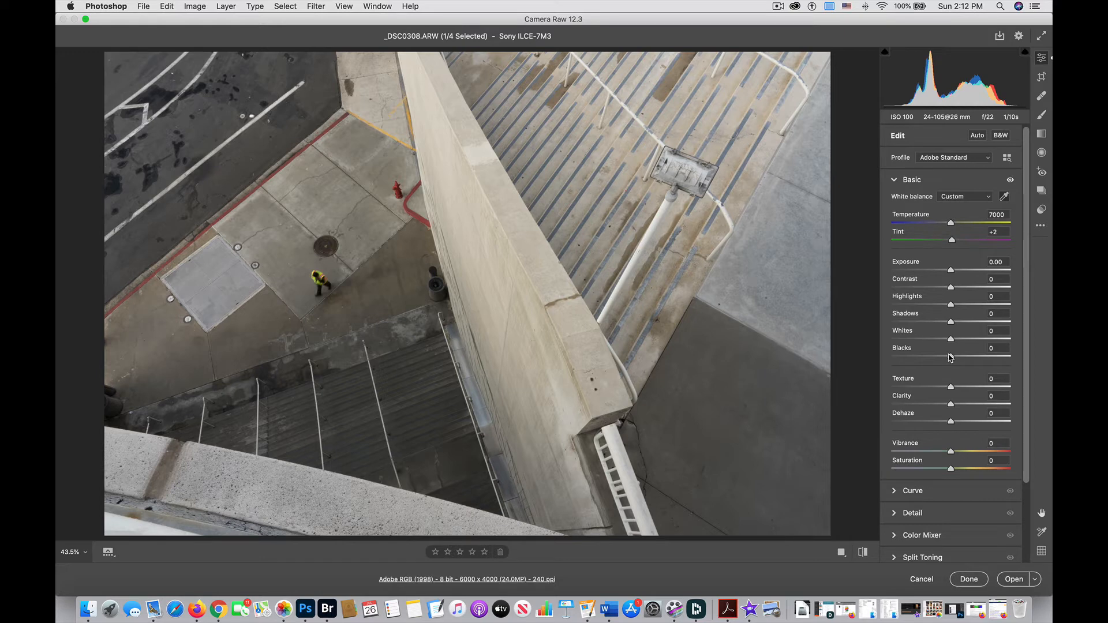
Step: Set the Blacks slider to -42
left_click_drag(951, 357, 926, 357)
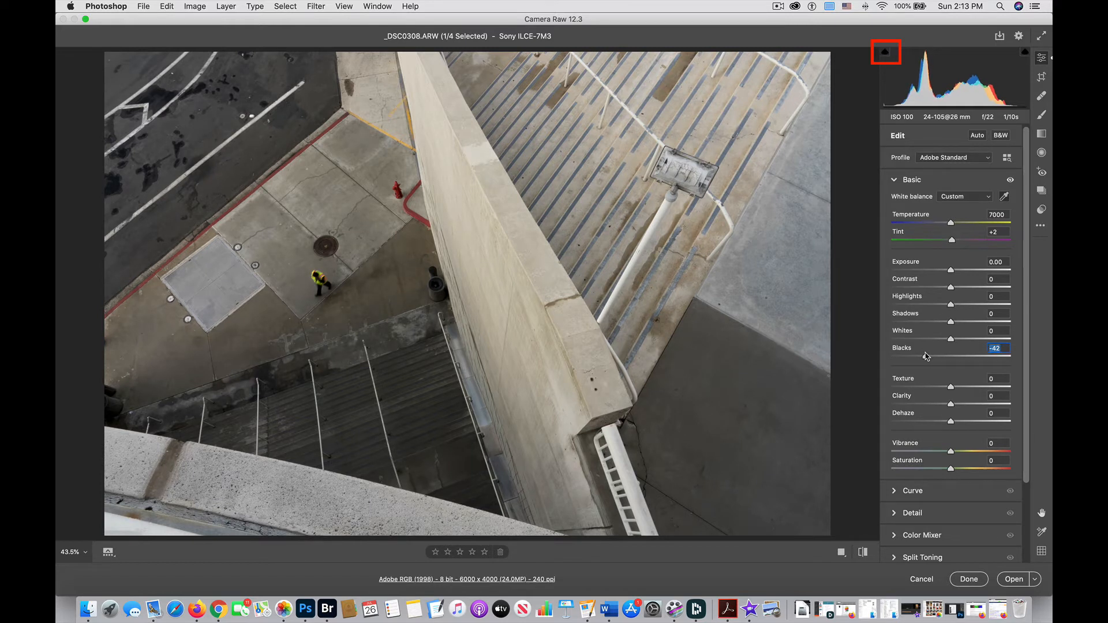
scroll(941, 340, "down", 1)
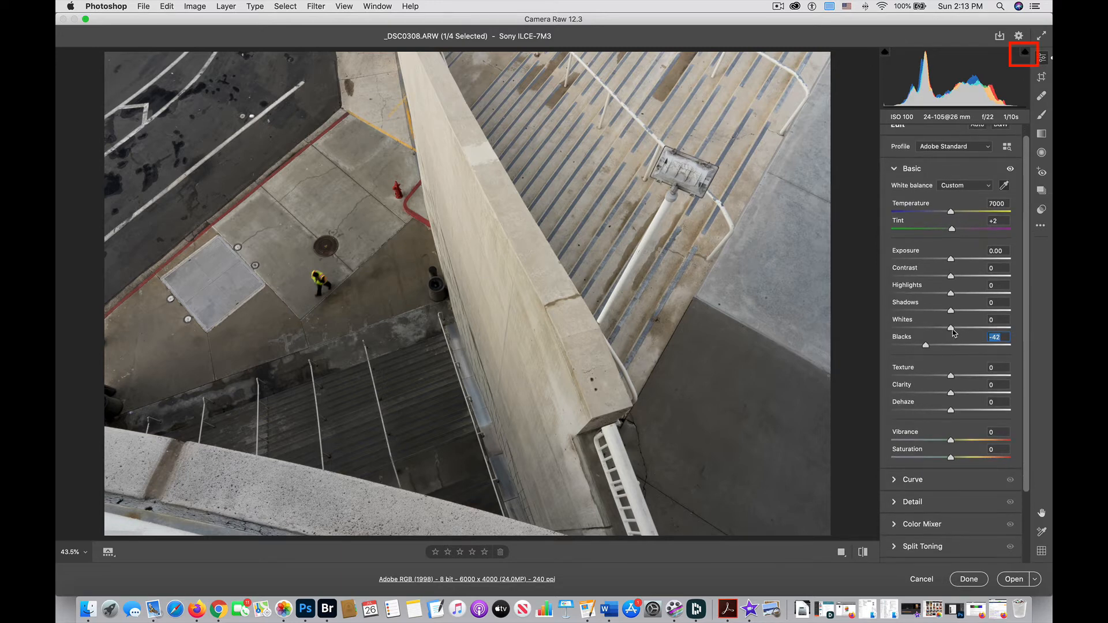
Step: Set the Whites slider to +55 and the Shadows slider to +27, keeping Highlights at 0
left_click_drag(951, 329, 984, 333)
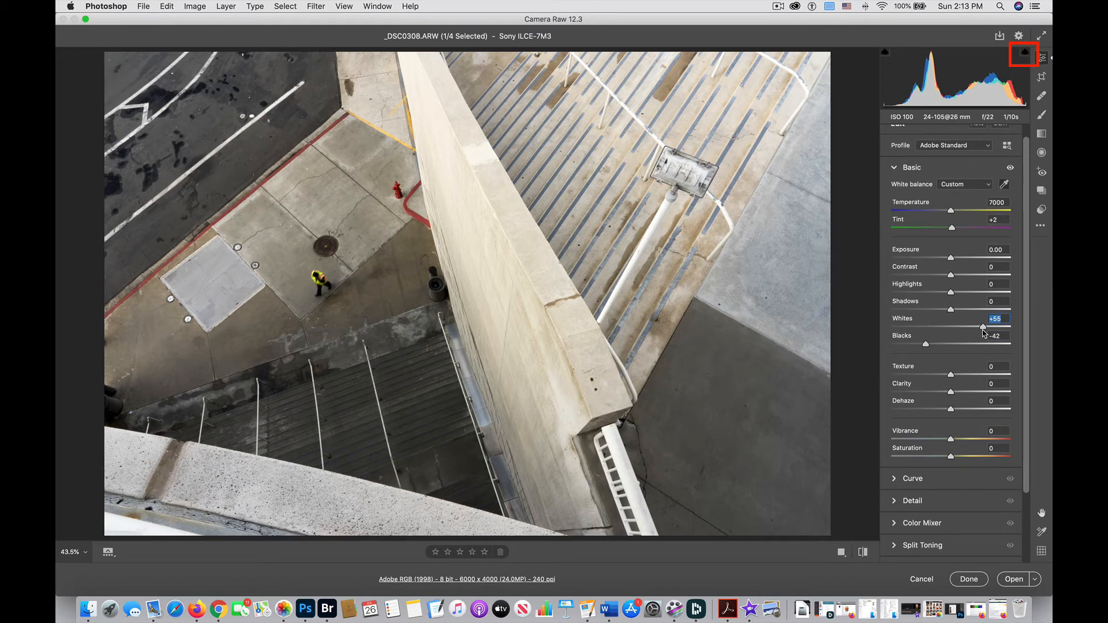
mouse_move(951, 309)
left_mouse_down()
mouse_move(1000, 310)
mouse_move(932, 310)
mouse_move(972, 312)
mouse_move(891, 294)
mouse_move(915, 294)
left_mouse_up()
double_click(915, 293)
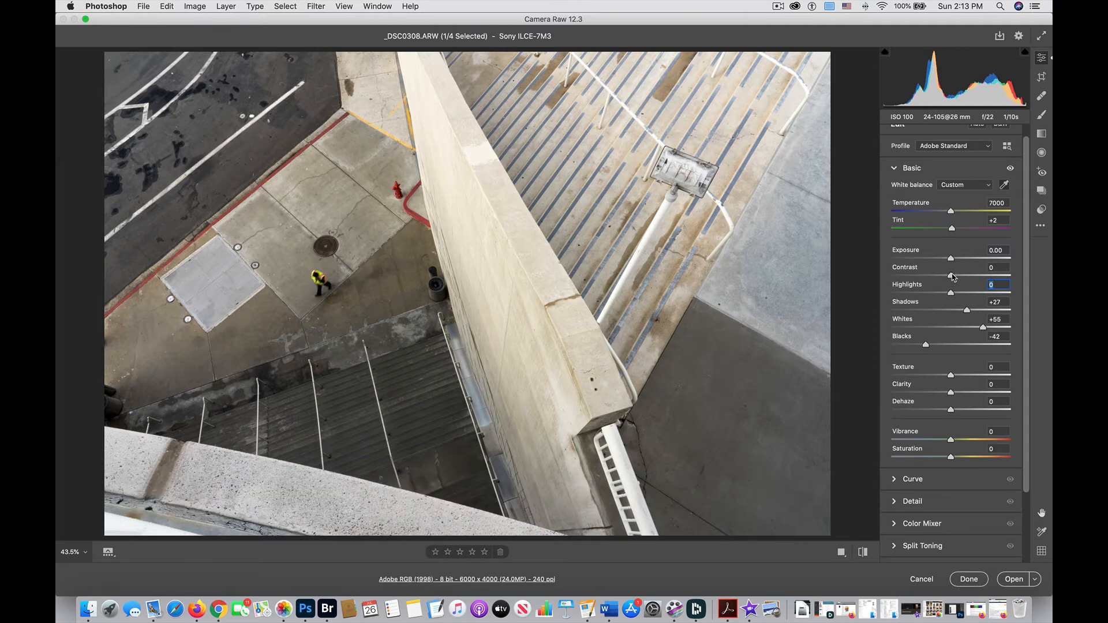
Step: Set Contrast to +21 and Exposure to +0.25 in the Basic panel
left_click_drag(950, 275, 964, 278)
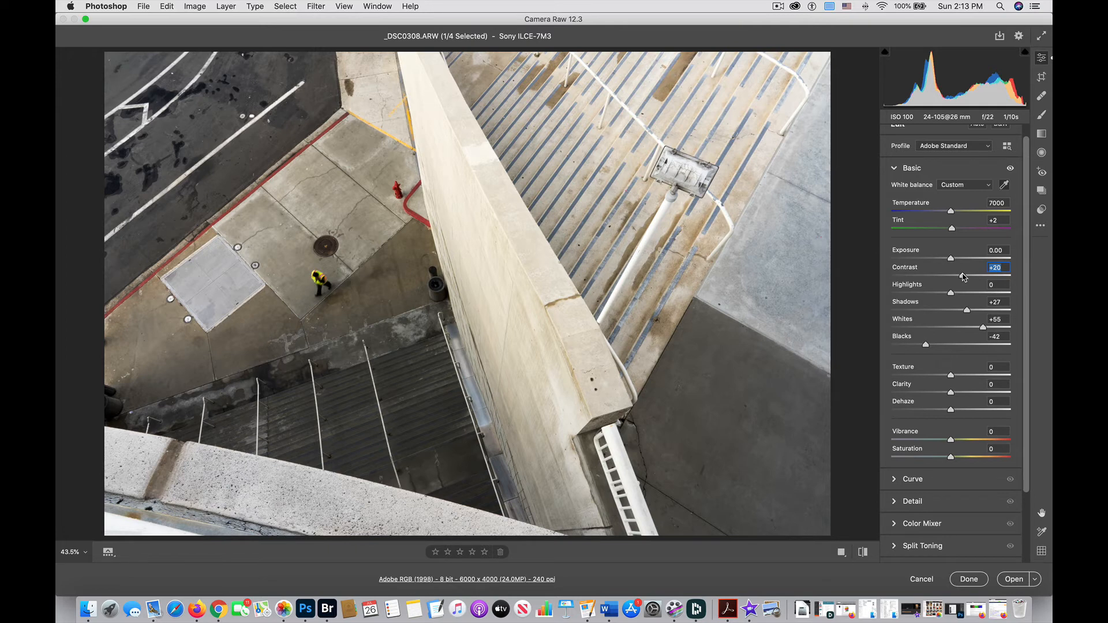
scroll(963, 277, "down", 1)
mouse_move(962, 277)
left_mouse_down()
mouse_move(952, 275)
mouse_move(965, 276)
left_mouse_up()
scroll(964, 277, "down", 1)
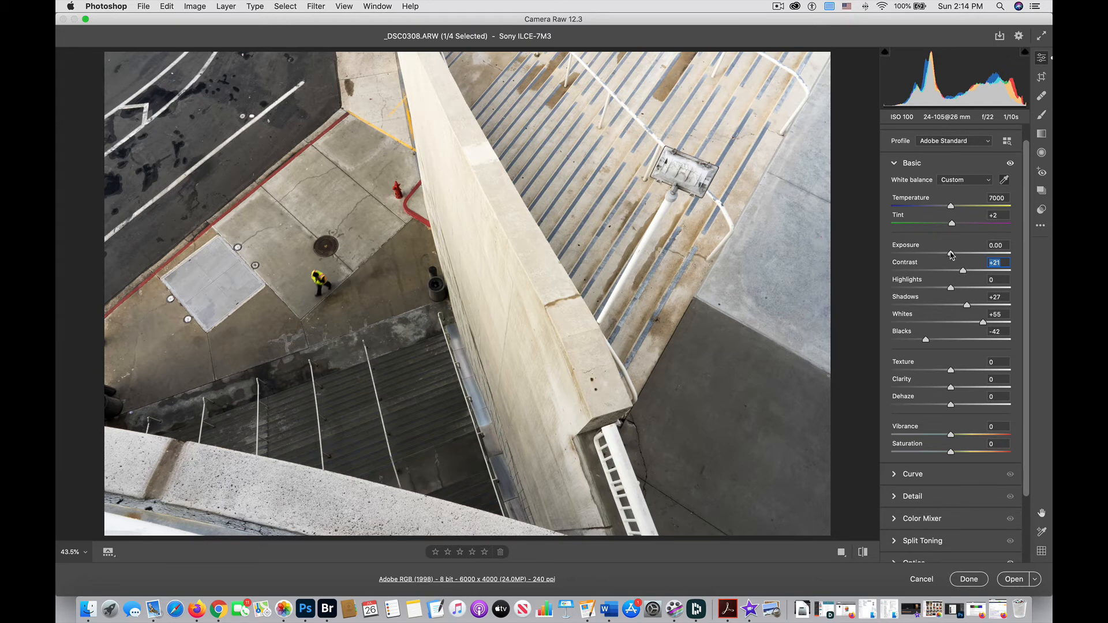
left_click_drag(951, 255, 954, 255)
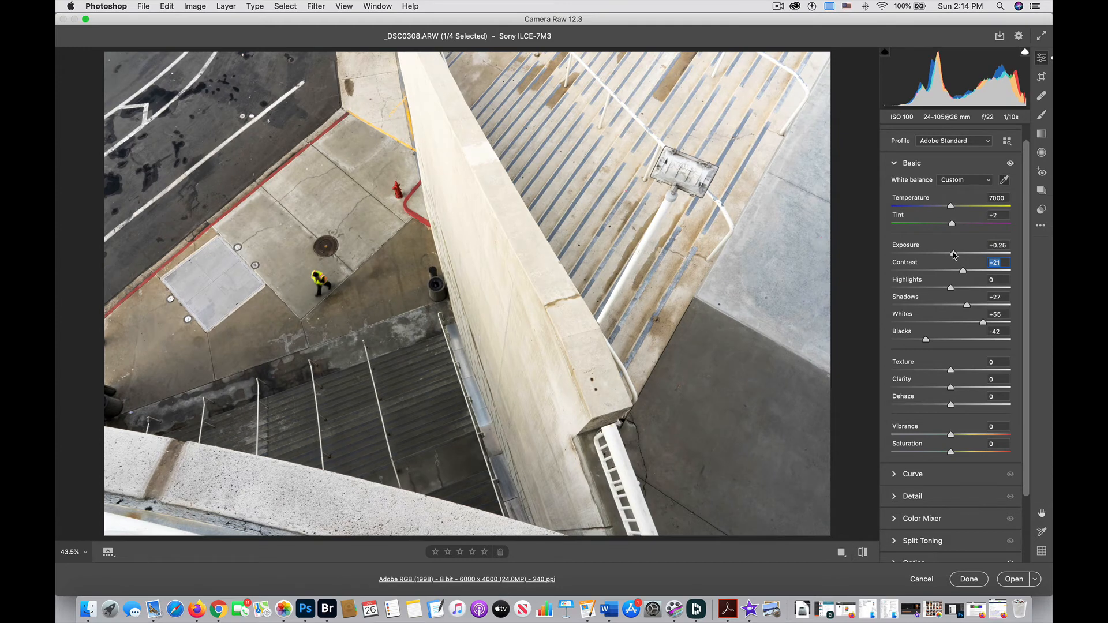
left_click(953, 255)
Step: Try Texture at +100 and +67 while inspecting detail at 100% zoom, then reset Texture to 0
left_click_drag(955, 376, 1028, 363)
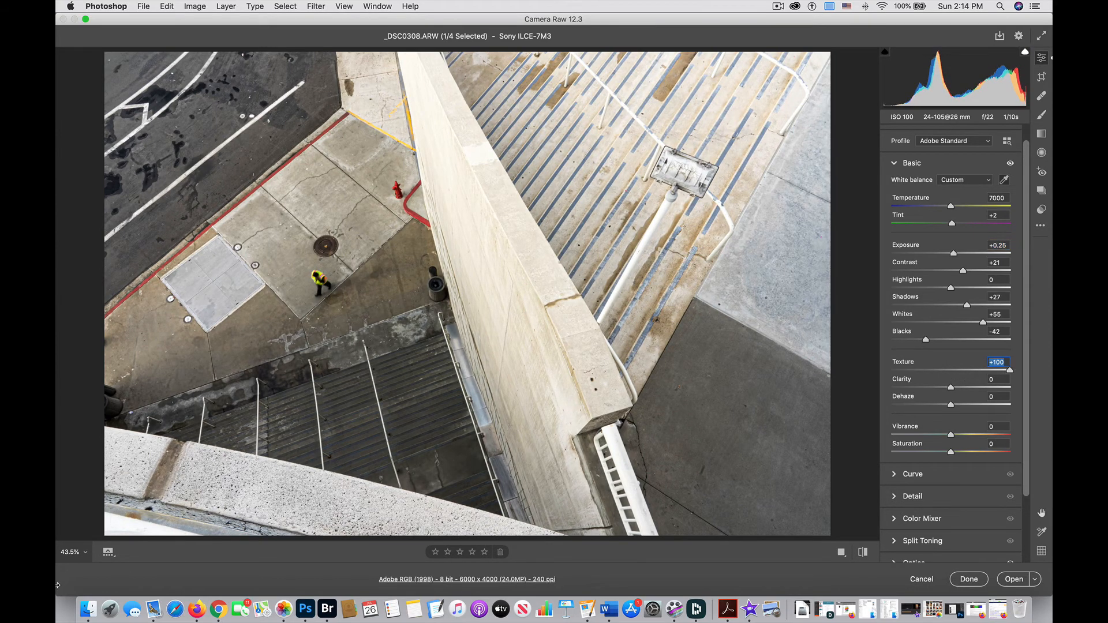
left_click(87, 553)
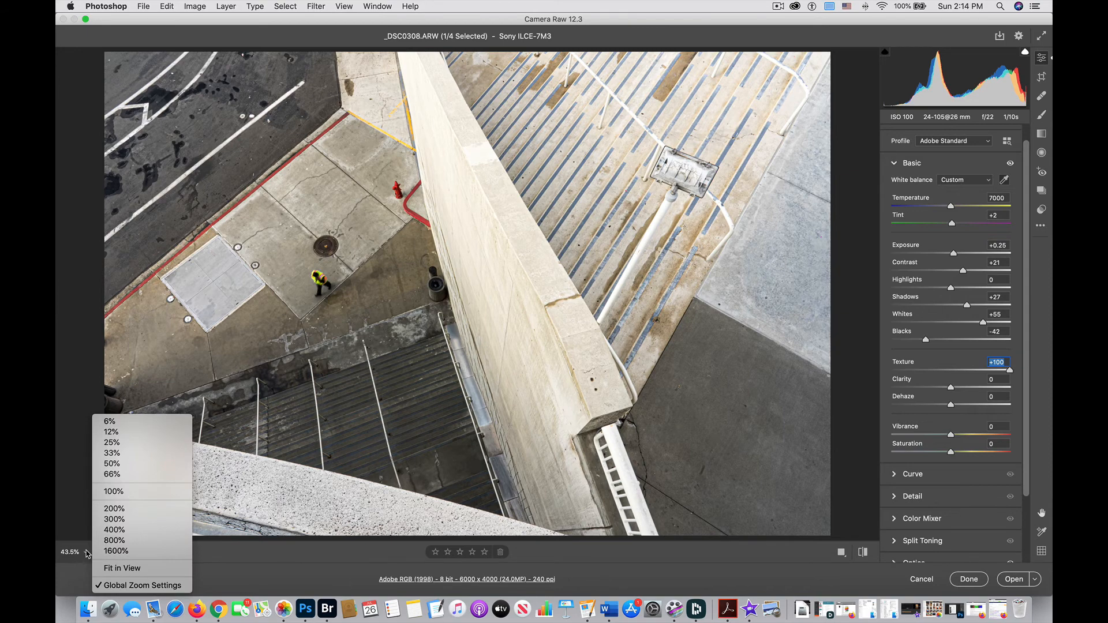
left_click(113, 491)
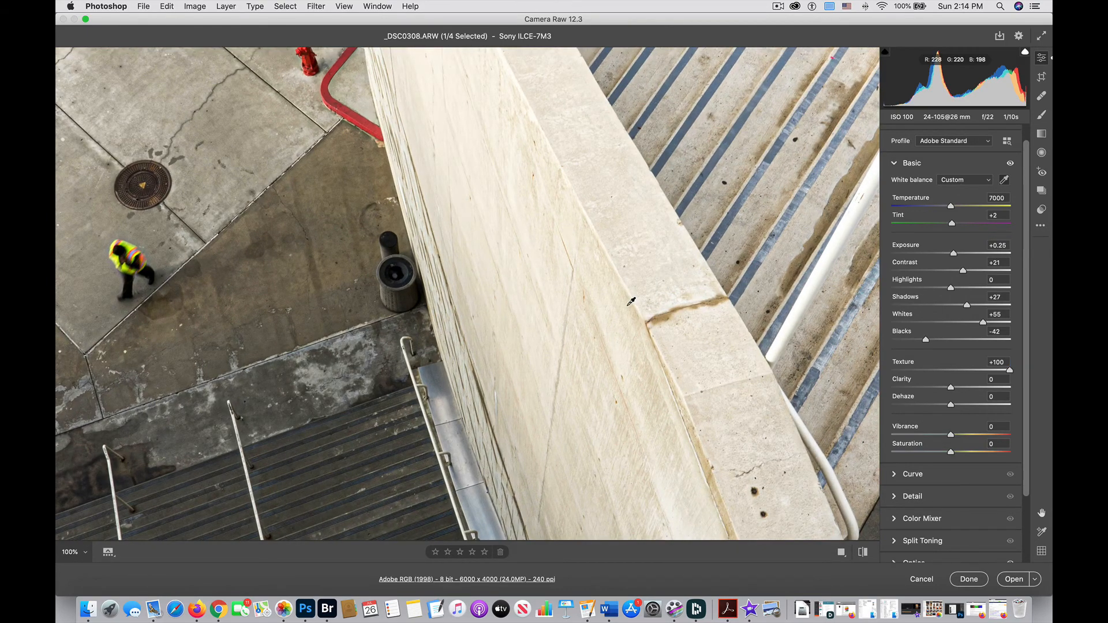
left_click(1041, 512)
left_click_drag(715, 349, 435, 482)
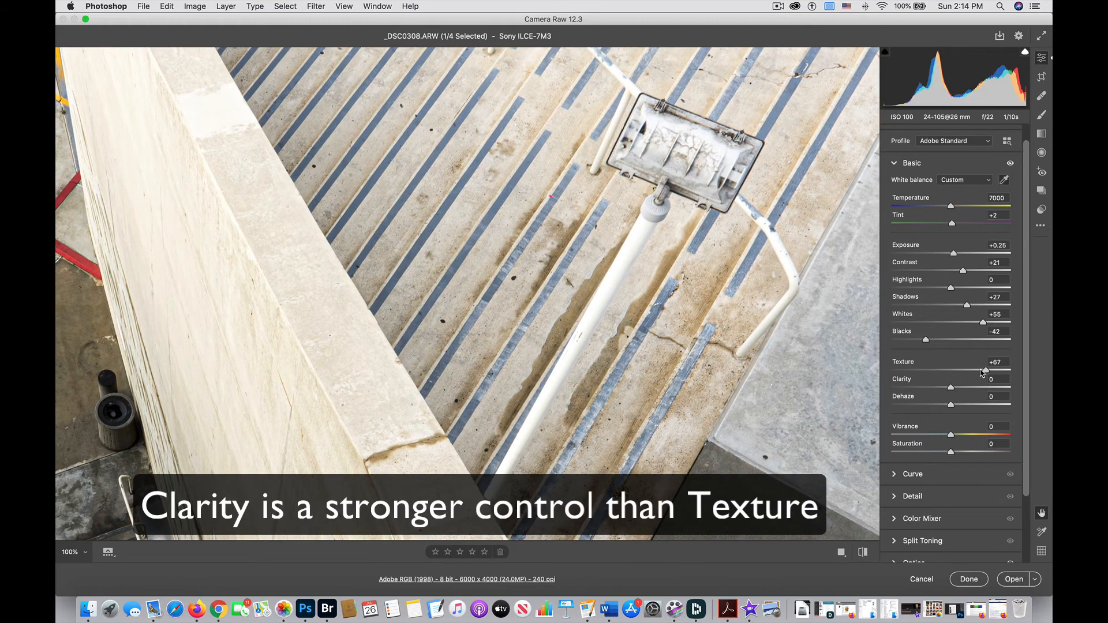
left_click_drag(1009, 370, 986, 367)
double_click(967, 372)
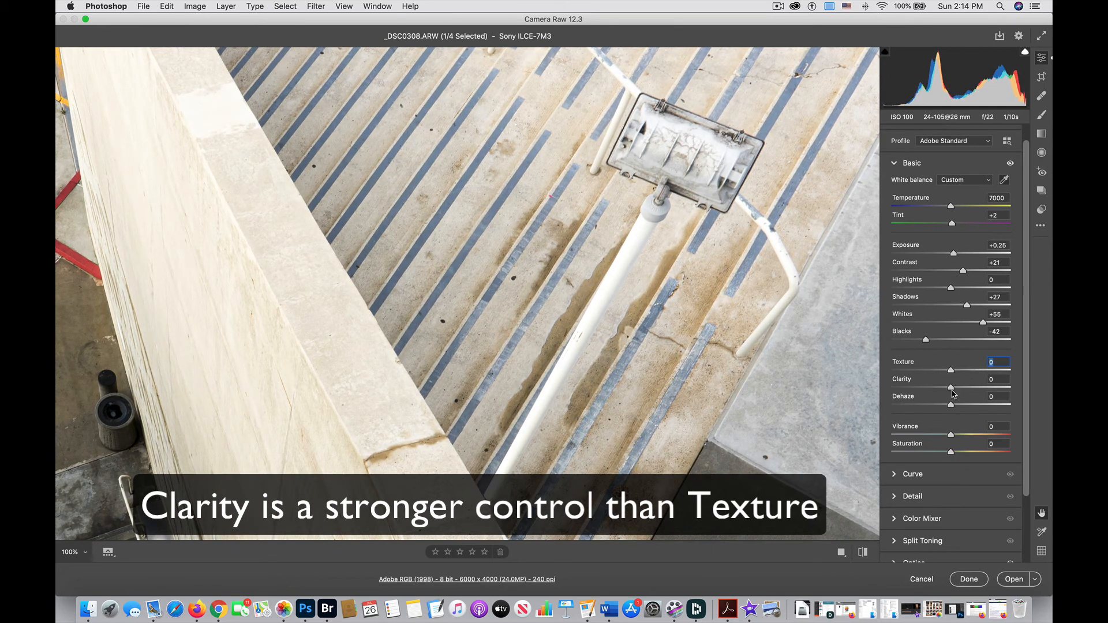
Step: Set Clarity to +11 and Texture to +23, with the photo fitted back in view
mouse_move(951, 388)
left_mouse_down()
mouse_move(986, 387)
mouse_move(969, 387)
left_mouse_up()
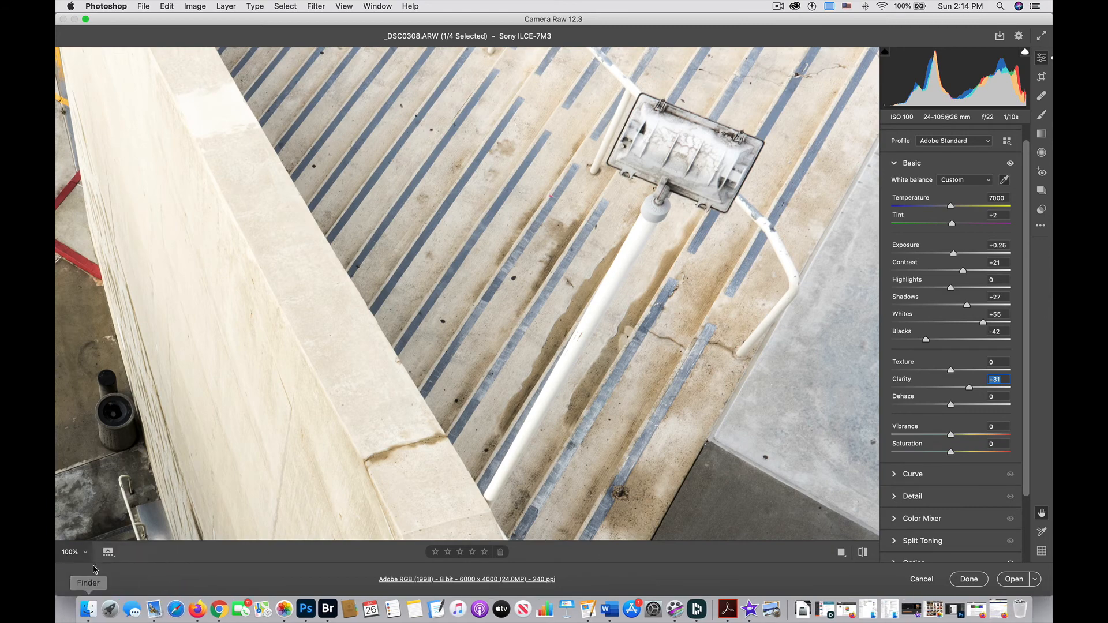
left_click(80, 554)
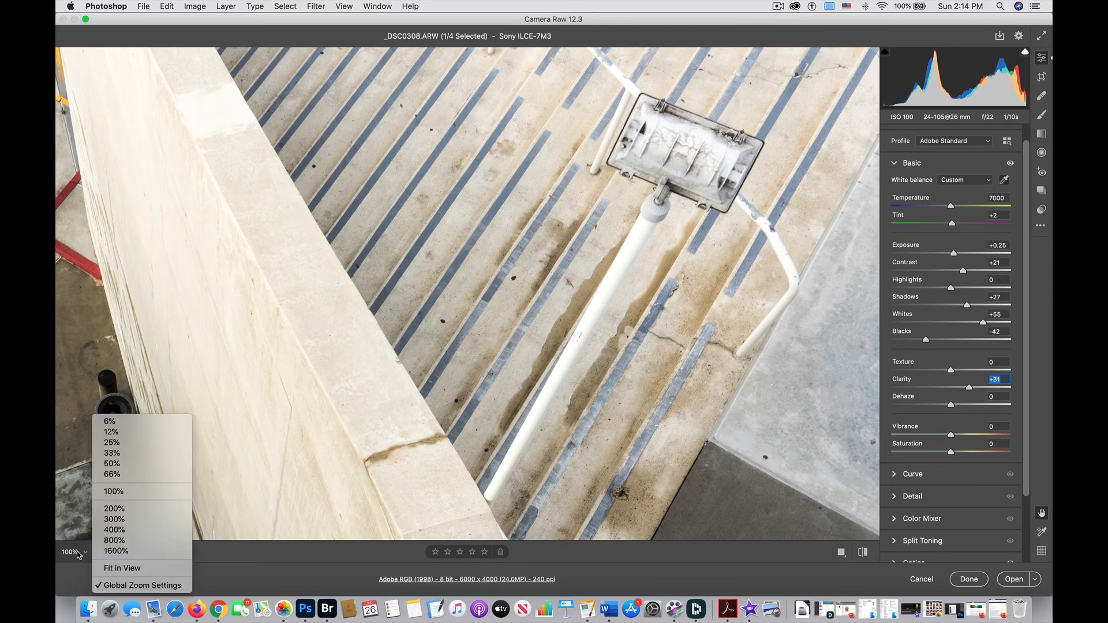
left_click(105, 567)
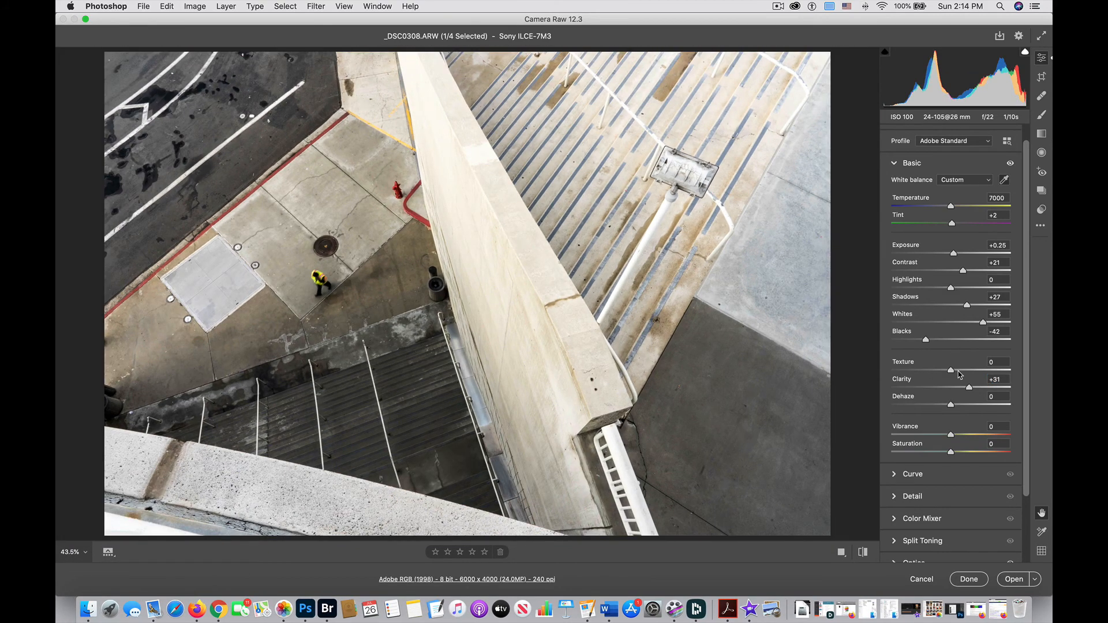
double_click(970, 388)
mouse_move(951, 389)
left_mouse_down()
mouse_move(986, 389)
mouse_move(957, 393)
mouse_move(965, 373)
left_mouse_up()
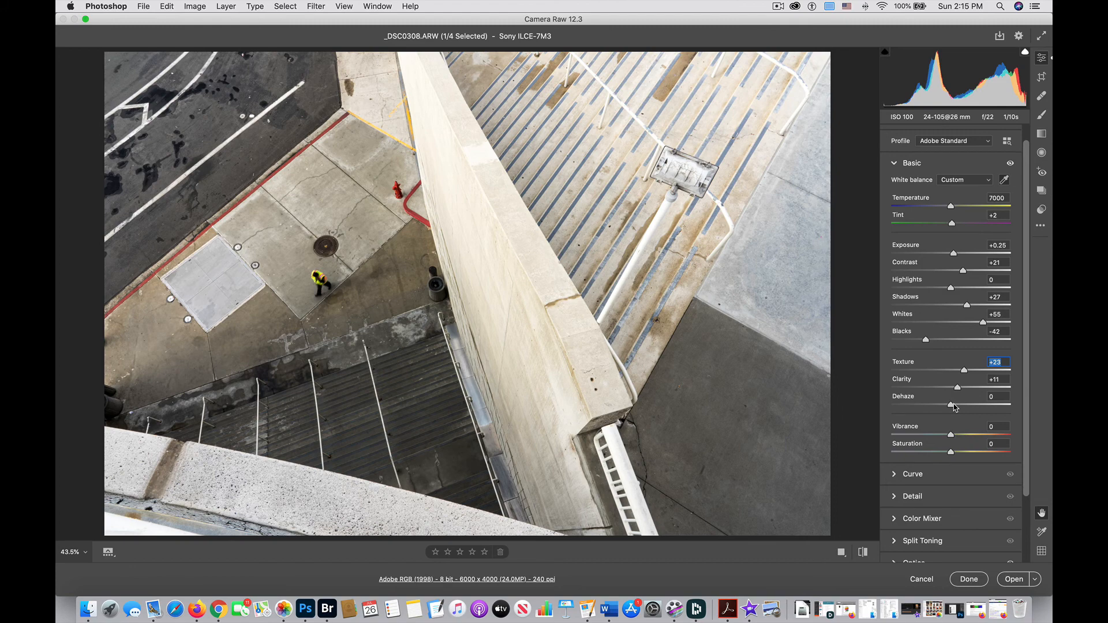
Step: Try a Dehaze value of +16, then reset Dehaze to 0
mouse_move(952, 407)
left_mouse_down()
mouse_move(971, 407)
mouse_move(961, 406)
left_mouse_up()
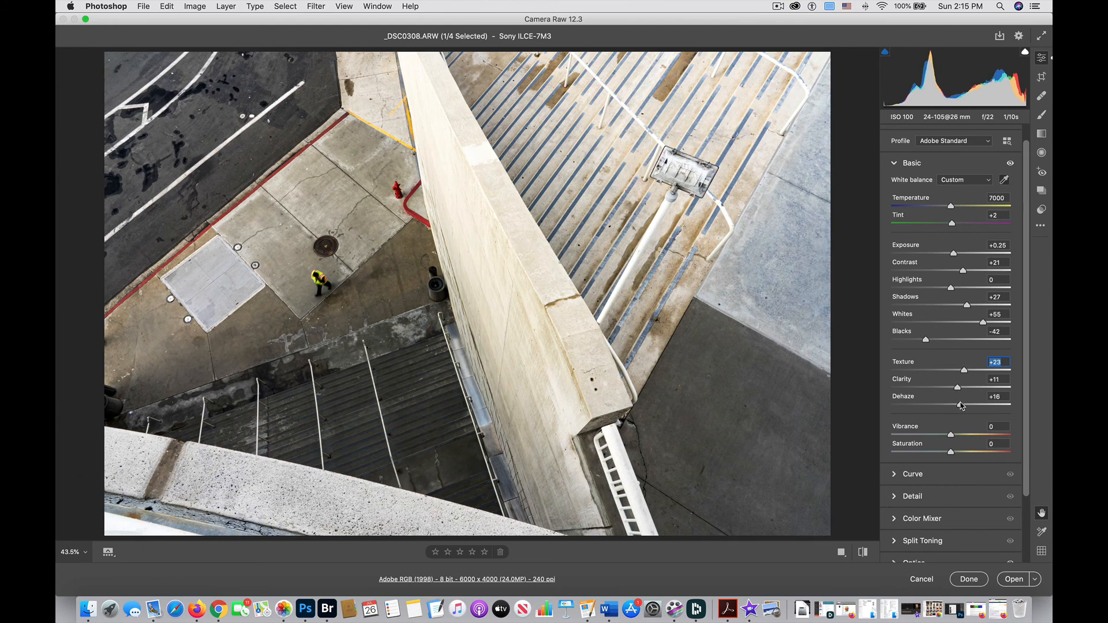
double_click(961, 407)
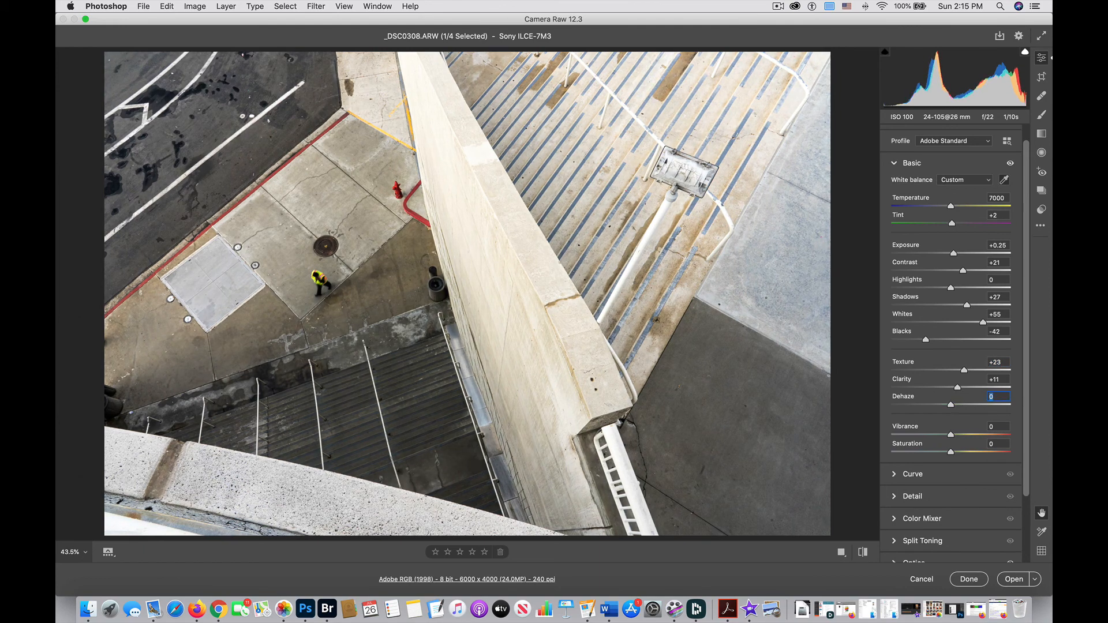